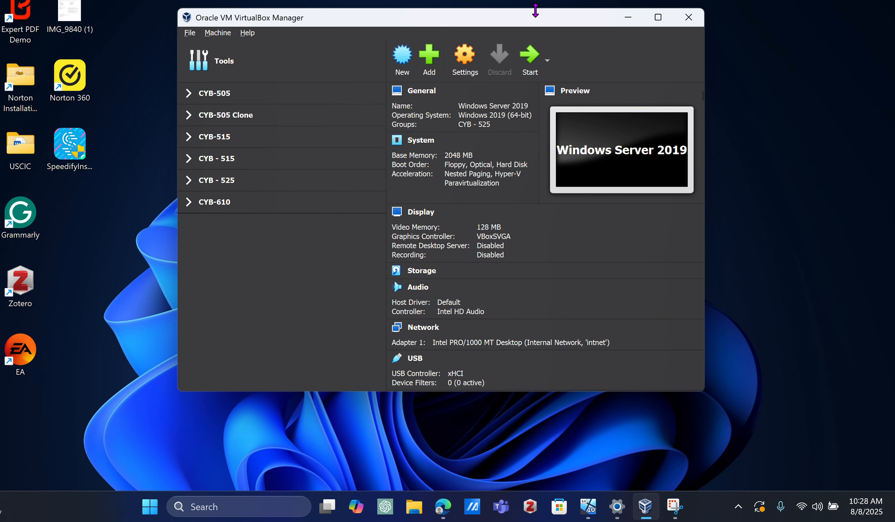
# Step: Start a new virtual machine named "windows server 2022" and set its version to Windows 2022 (64-bit)
pyautogui.moveTo(535, 20); pyautogui.dragTo(536, 41)
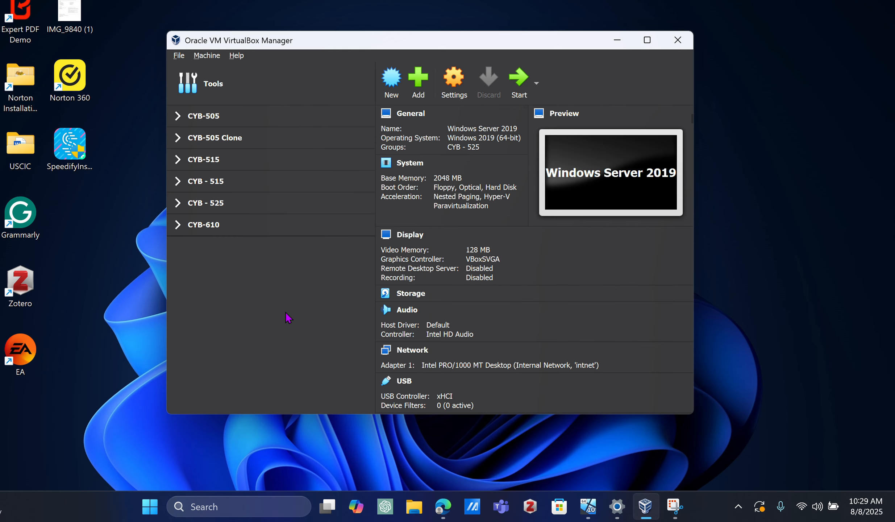
pyautogui.click(391, 77)
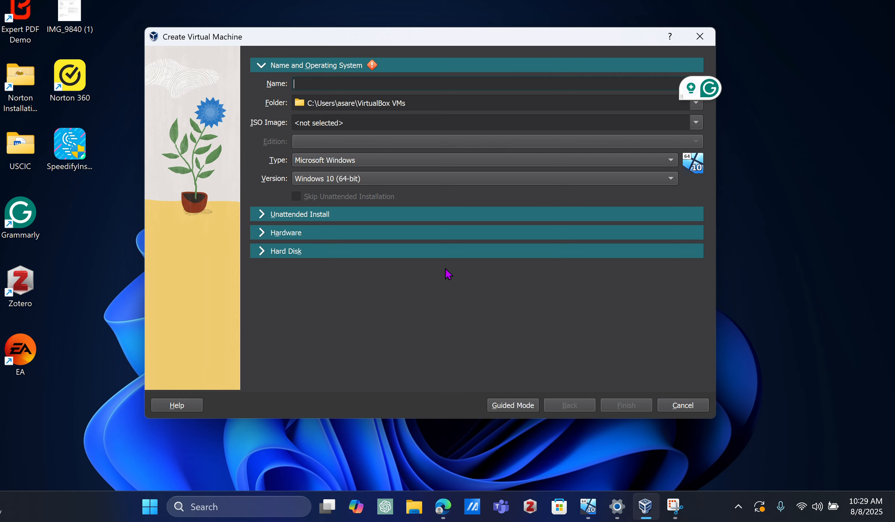
pyautogui.write('windows se')
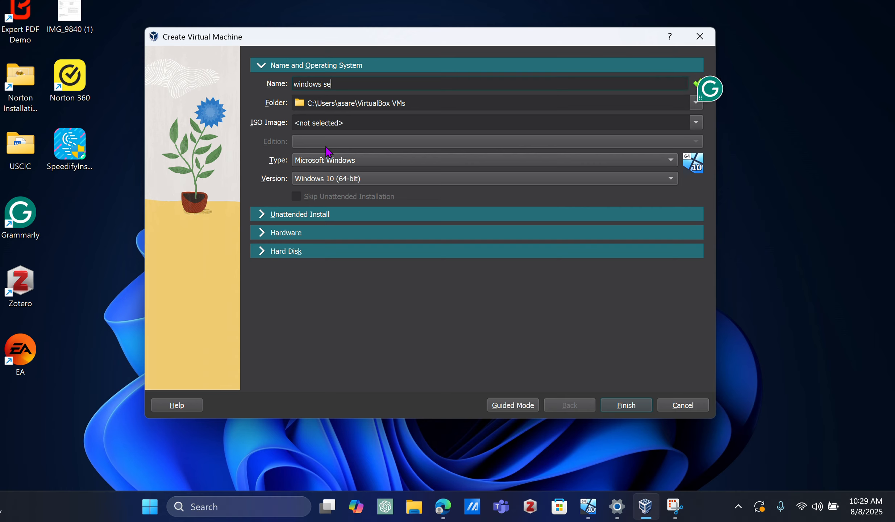
pyautogui.write('rver 2022')
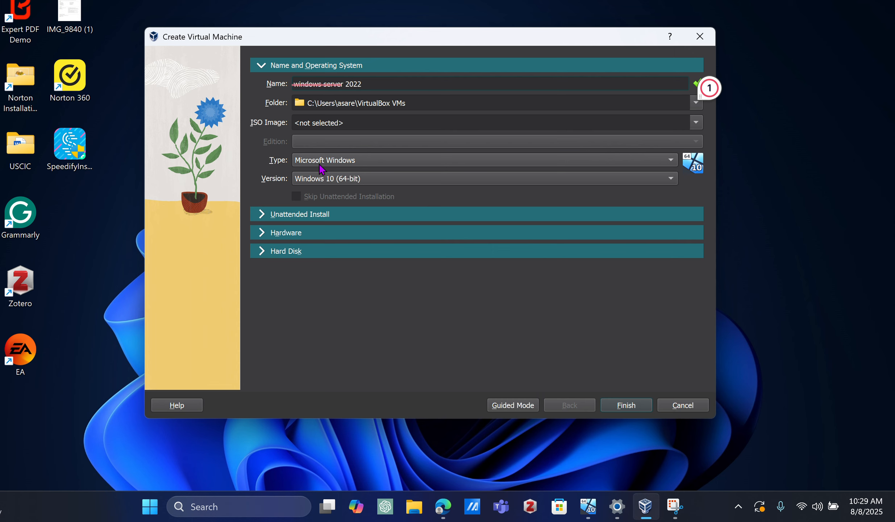
pyautogui.click(311, 181)
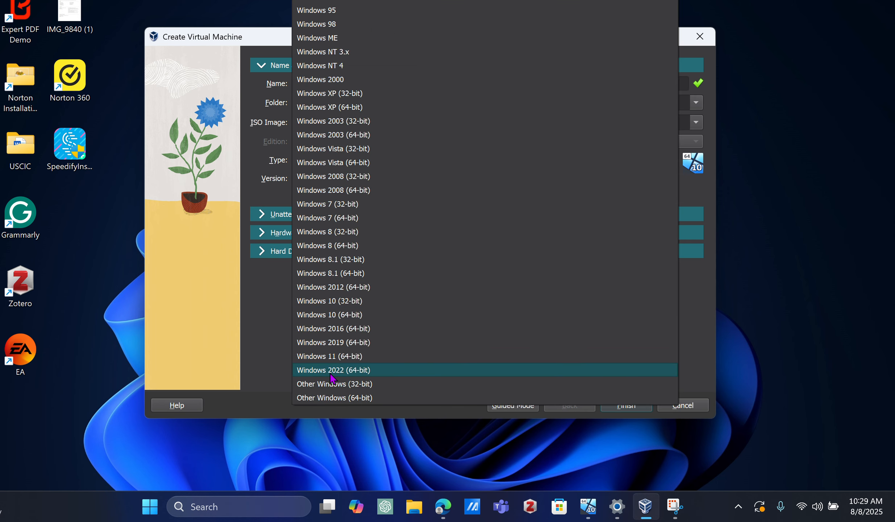
pyautogui.click(361, 374)
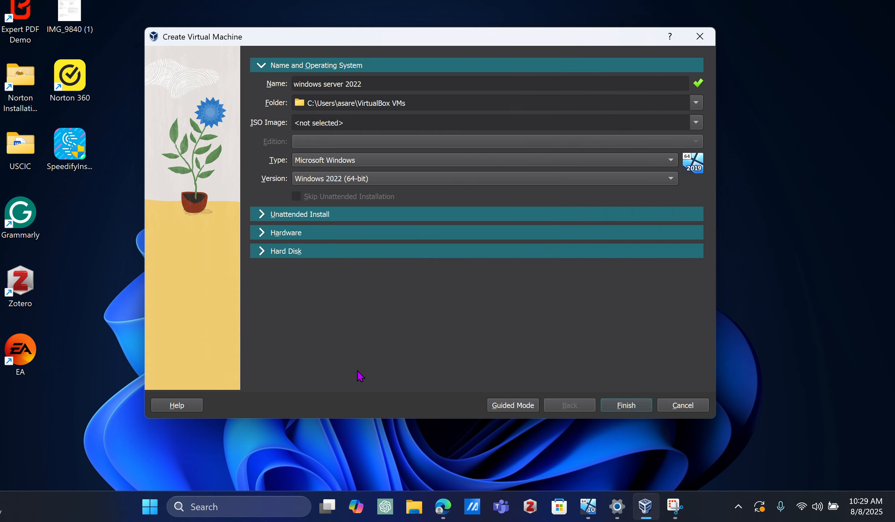
# Step: Set the base memory to 4096 MB and create the machine with the default new virtual hard disk
pyautogui.click(305, 213)
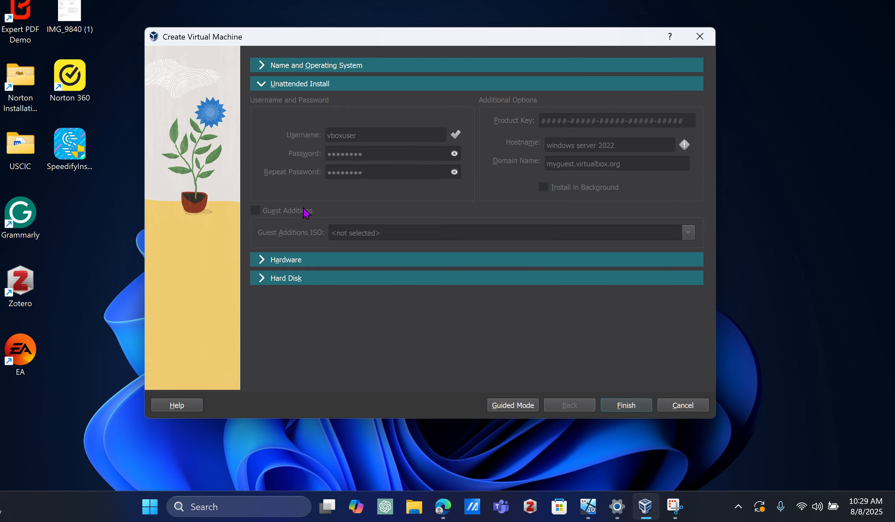
pyautogui.click(293, 259)
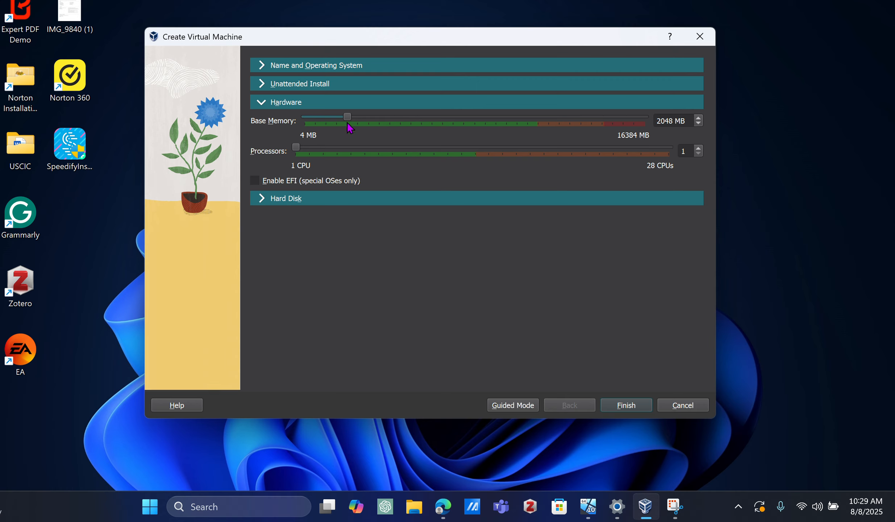
pyautogui.moveTo(349, 122); pyautogui.dragTo(387, 129)
pyautogui.click(285, 202)
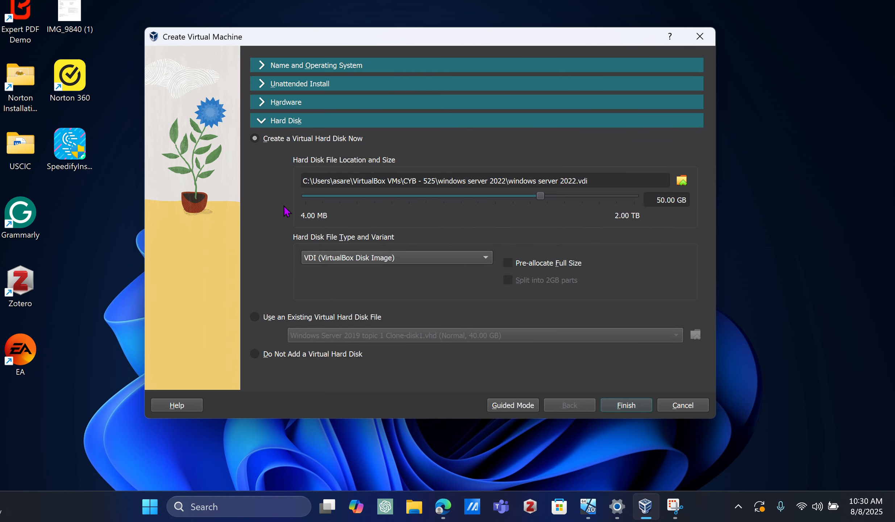
pyautogui.click(618, 405)
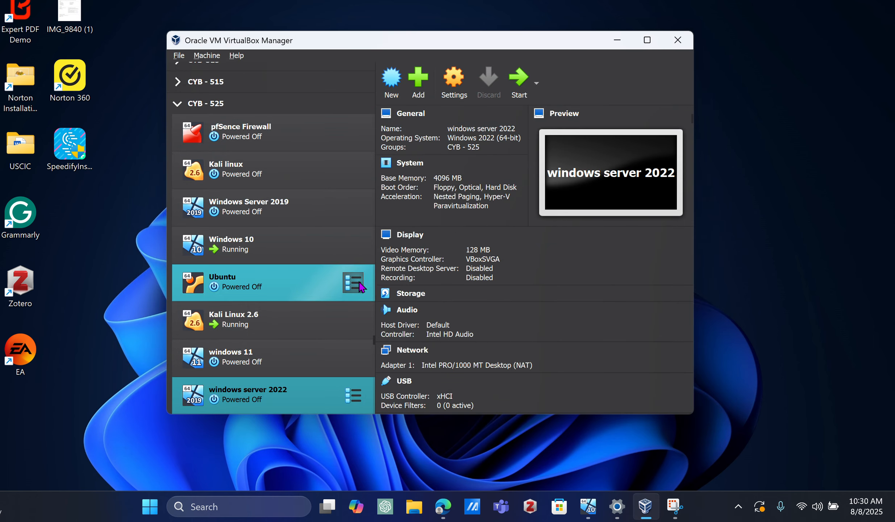
# Step: Attach winserver22-en.iso from Downloads to the empty optical drive of the windows server 2022 machine
pyautogui.moveTo(535, 35); pyautogui.dragTo(536, 18)
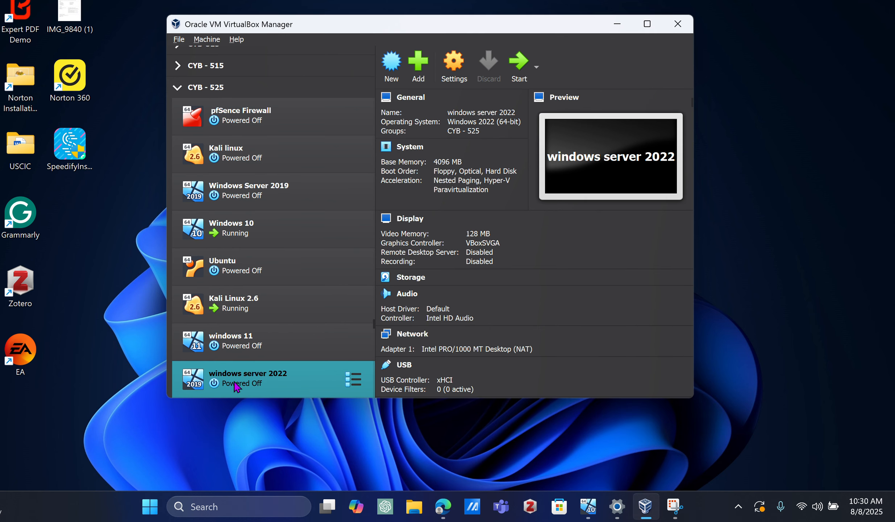
pyautogui.click(467, 71)
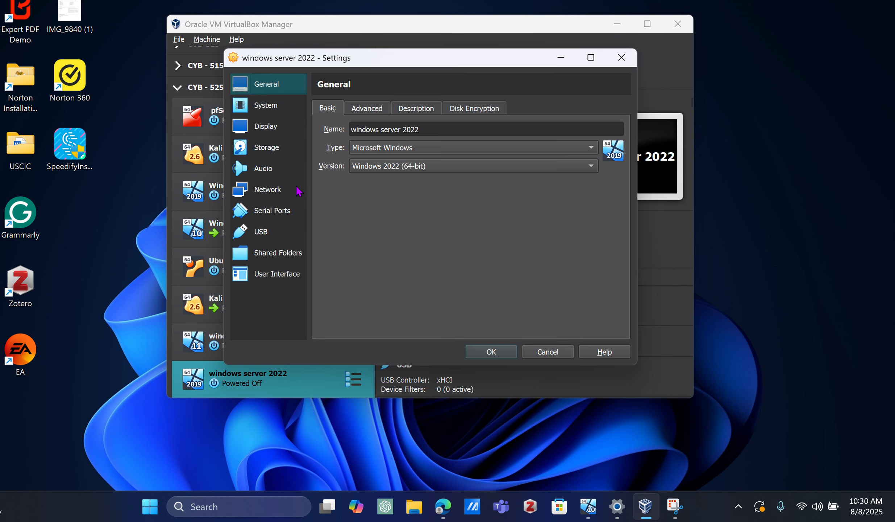
pyautogui.click(273, 149)
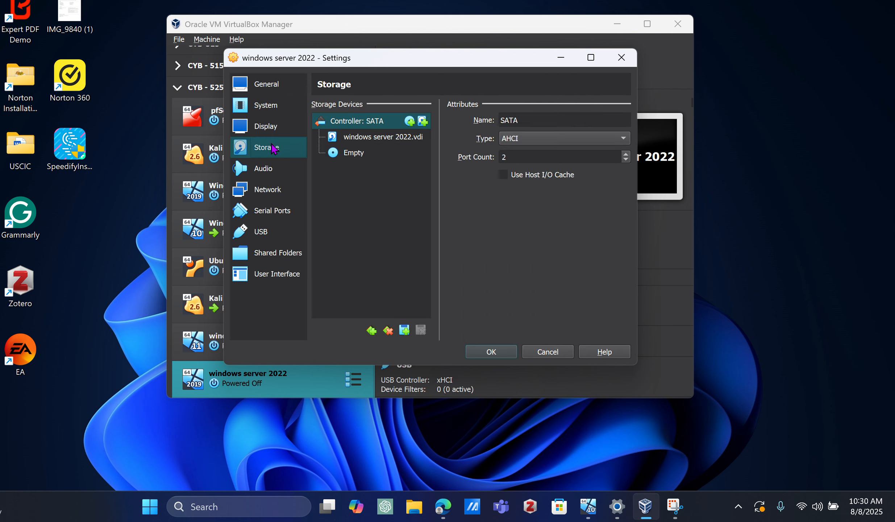
pyautogui.click(356, 155)
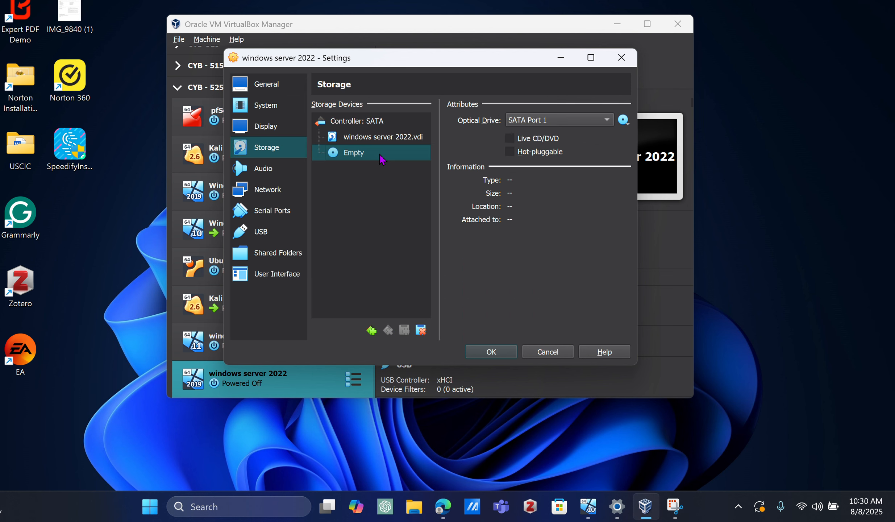
pyautogui.click(624, 120)
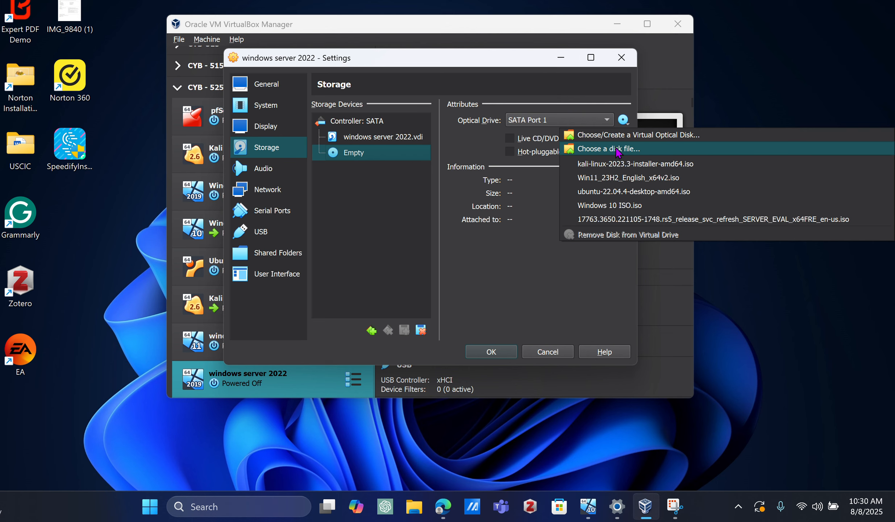
pyautogui.click(618, 153)
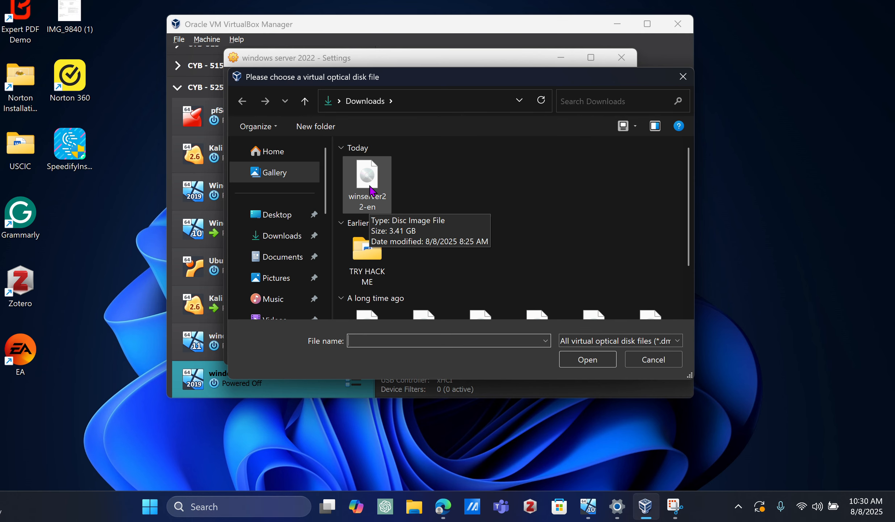
pyautogui.doubleClick(373, 192)
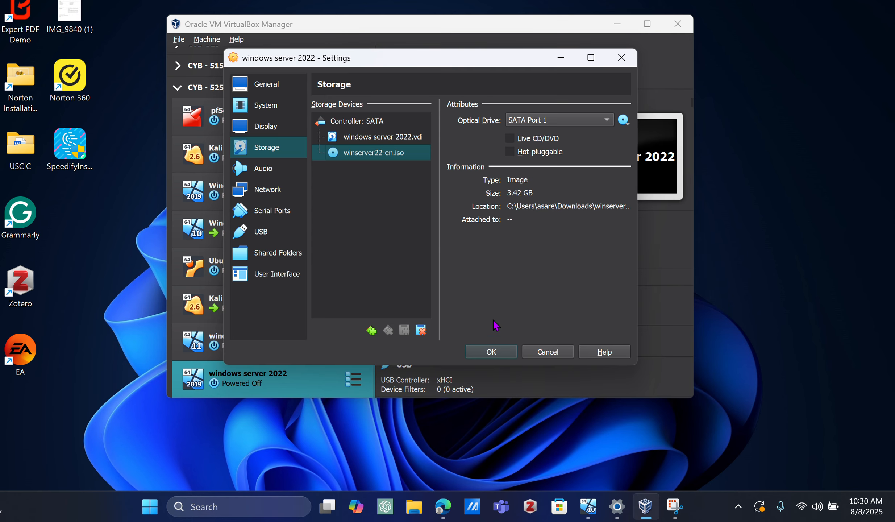
pyautogui.click(490, 352)
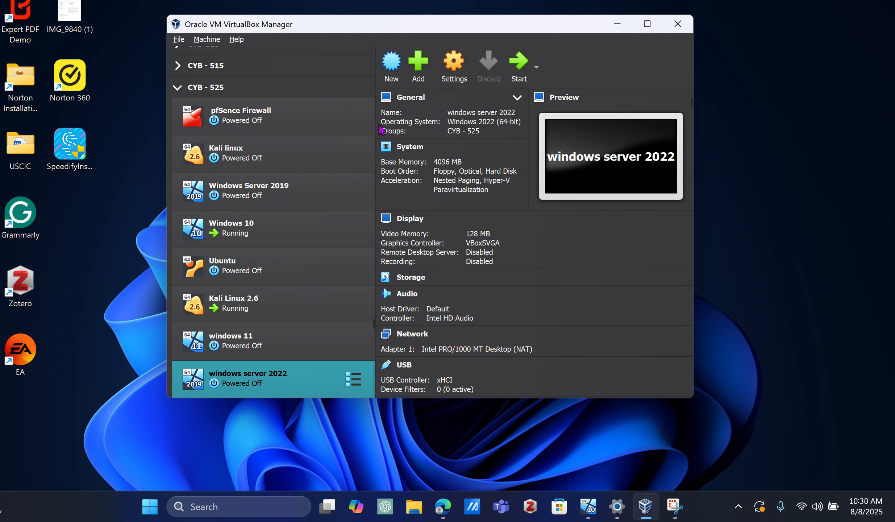
# Step: Attach network Adapter 1 of the windows server 2022 machine to Internal Network and save the settings
pyautogui.click(454, 63)
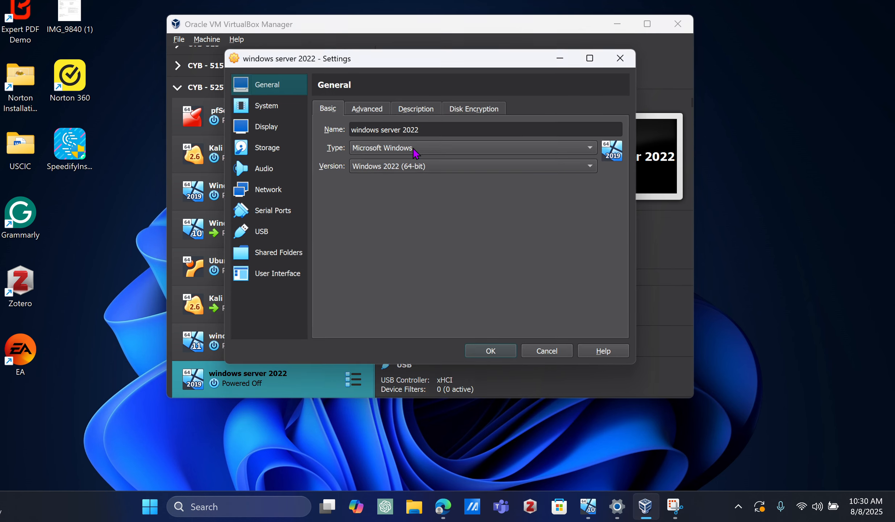
pyautogui.click(264, 193)
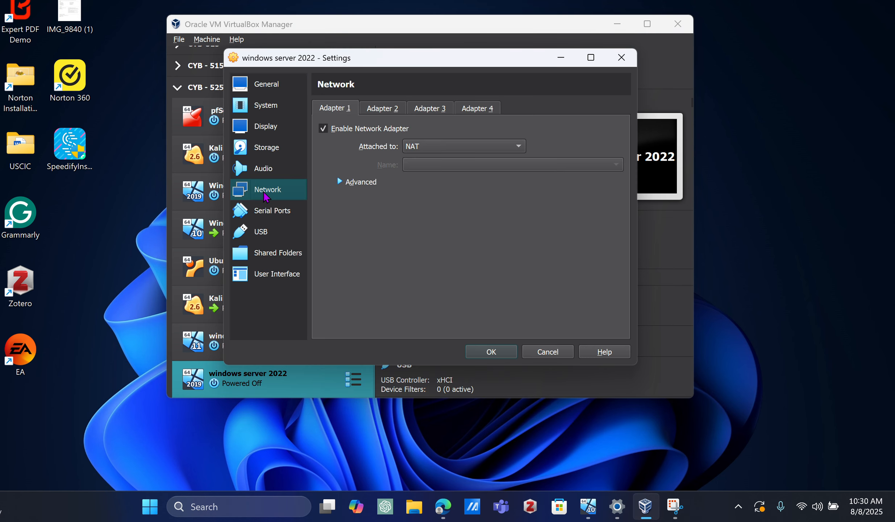
pyautogui.click(451, 146)
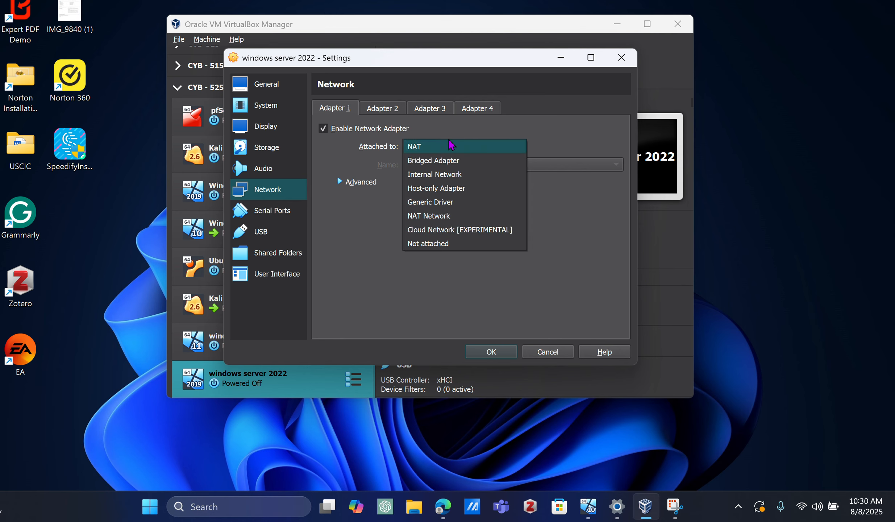
pyautogui.click(435, 174)
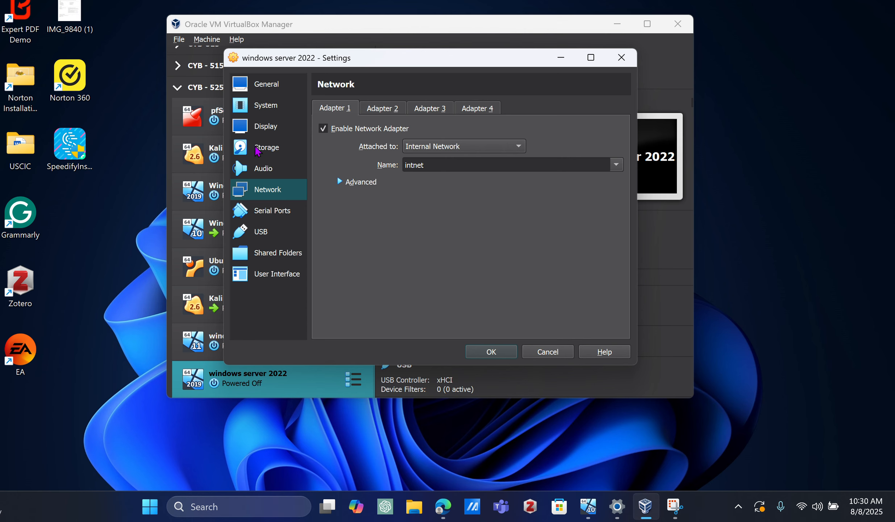
pyautogui.click(487, 351)
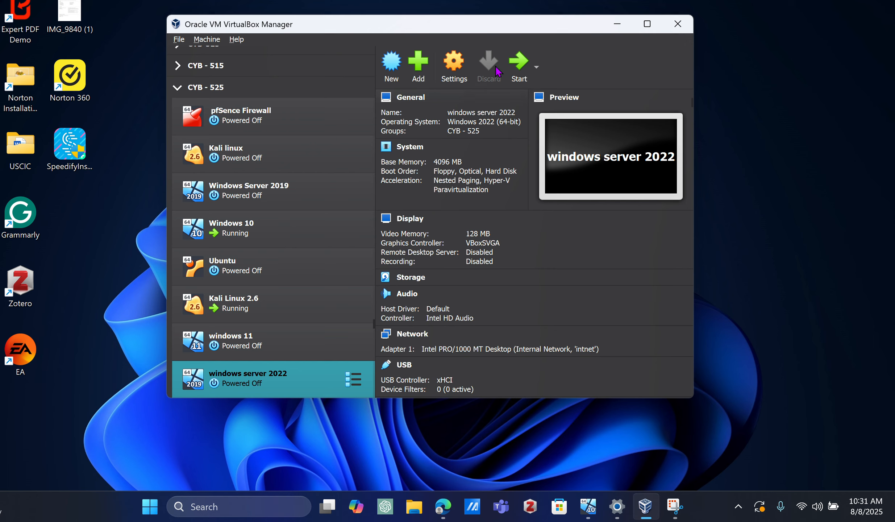
# Step: Start the windows server 2022 machine, dismiss its notifications and enlarge its window
pyautogui.click(524, 65)
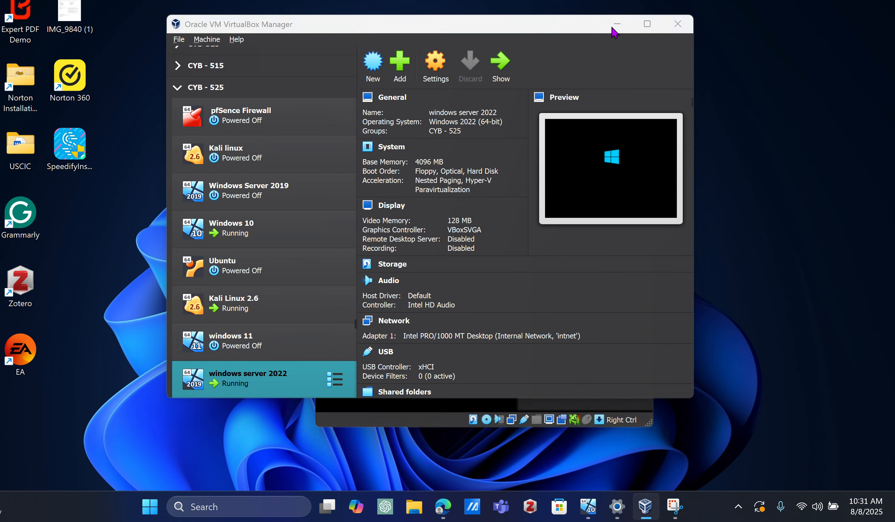
pyautogui.click(617, 25)
pyautogui.moveTo(546, 145); pyautogui.dragTo(485, 83)
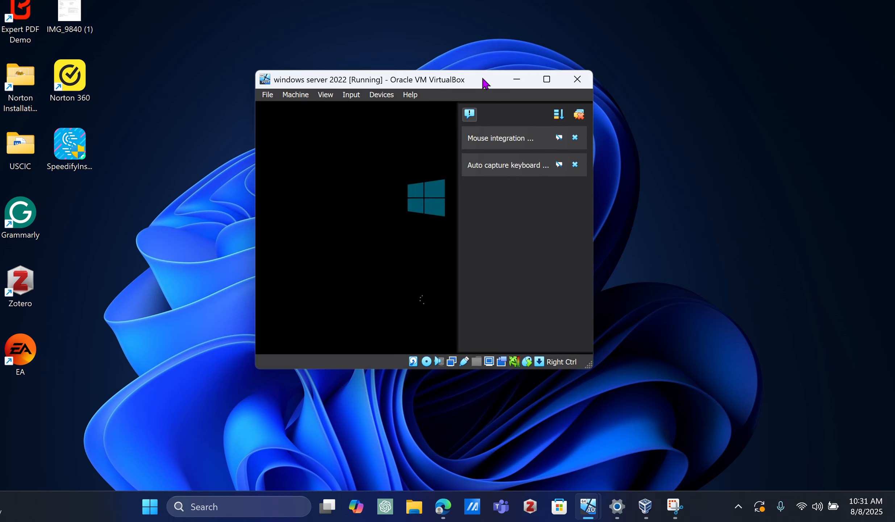
pyautogui.click(575, 138)
pyautogui.click(576, 138)
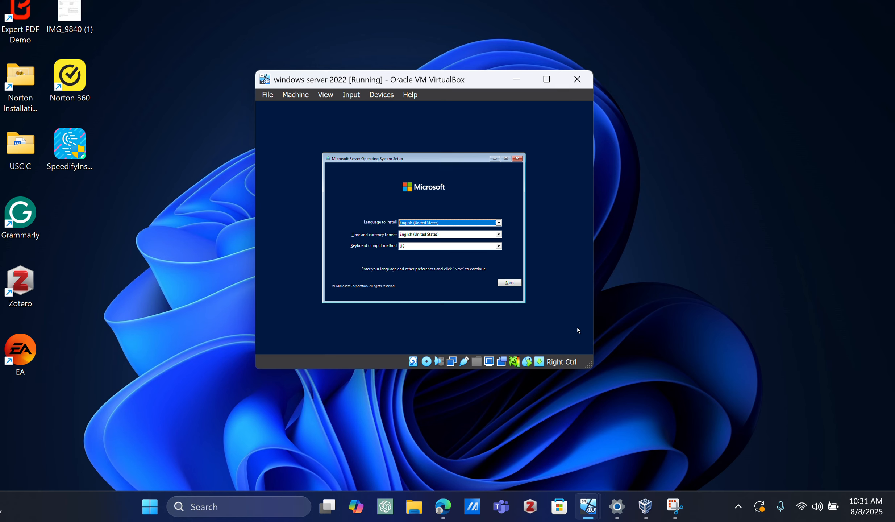
pyautogui.moveTo(589, 366); pyautogui.dragTo(685, 397)
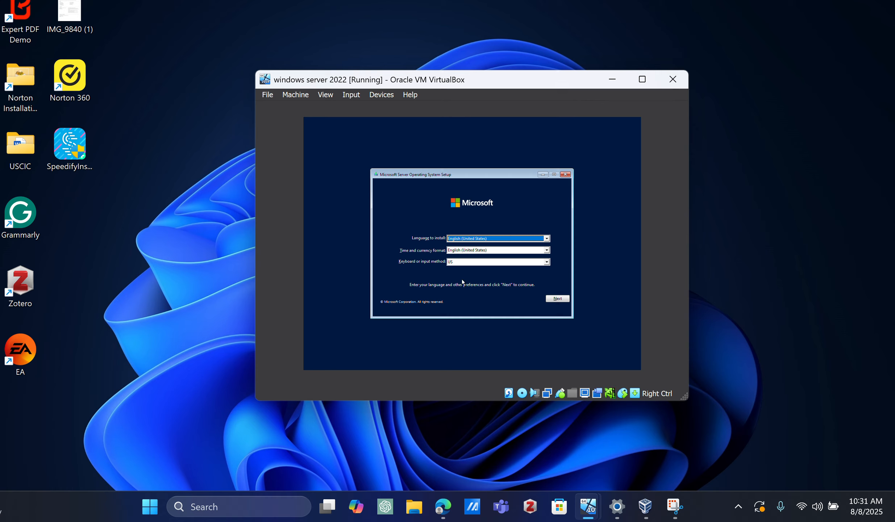
# Step: Begin the server installation with the default language and keyboard settings and without a product key
pyautogui.click(560, 299)
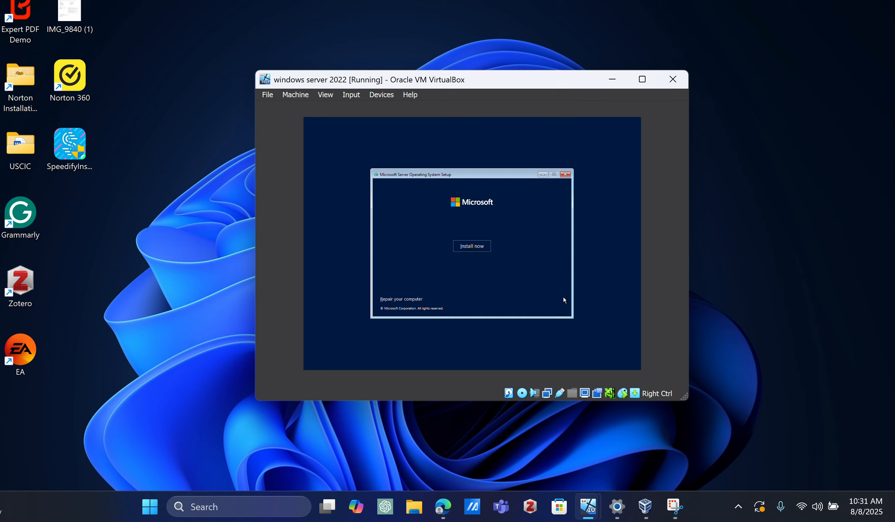
pyautogui.click(468, 247)
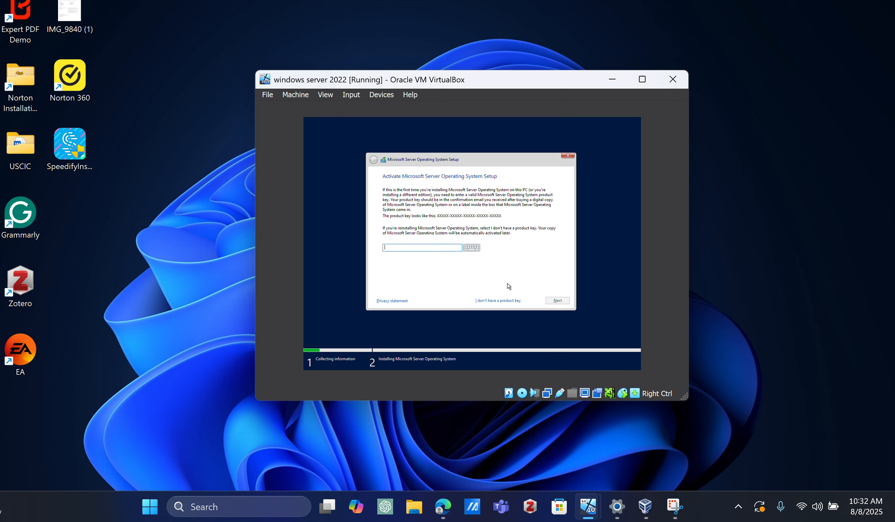
pyautogui.click(486, 301)
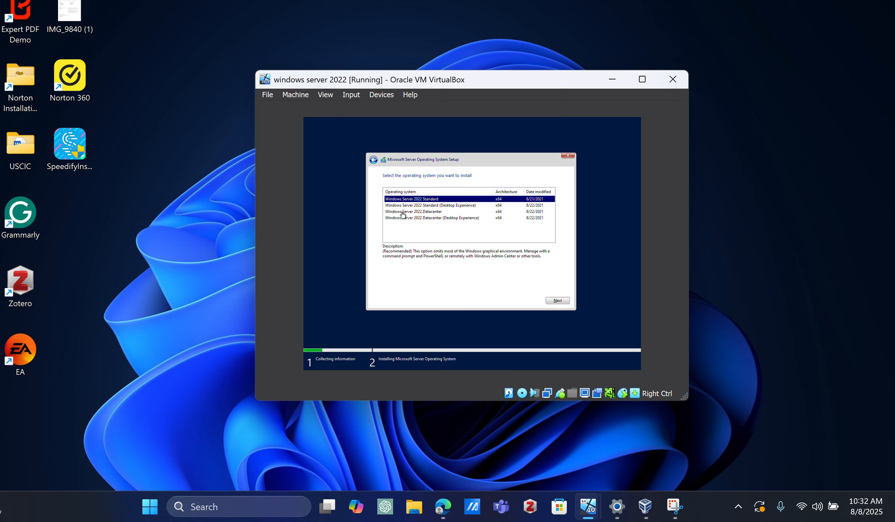
# Step: Select Windows Server 2022 Standard (Desktop Experience) as the operating system and accept the license terms
pyautogui.click(431, 206)
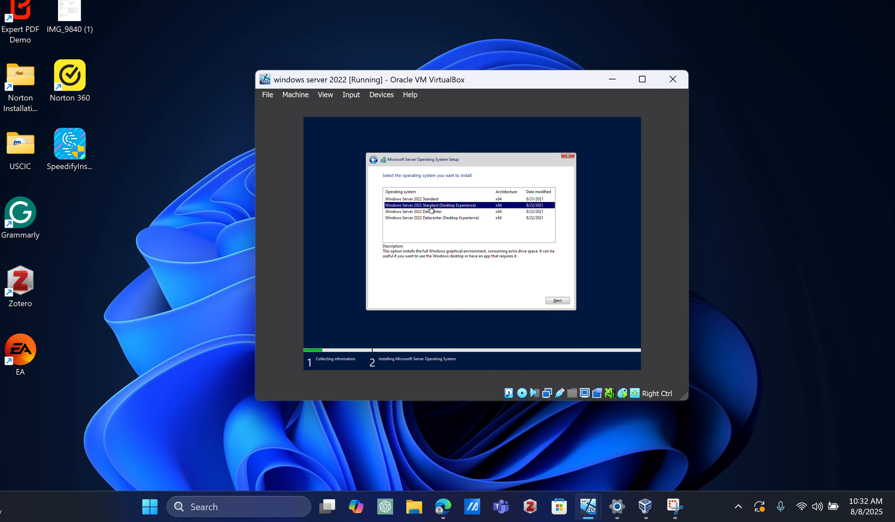
pyautogui.click(556, 300)
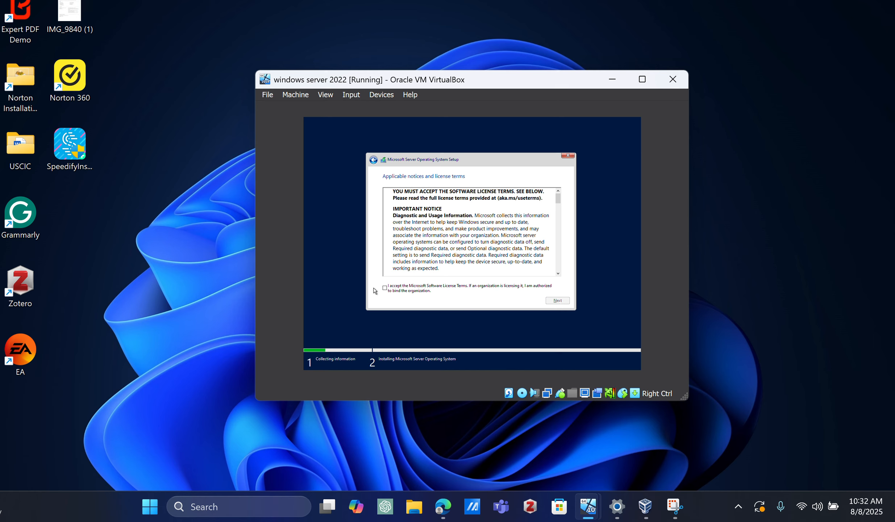
pyautogui.click(385, 287)
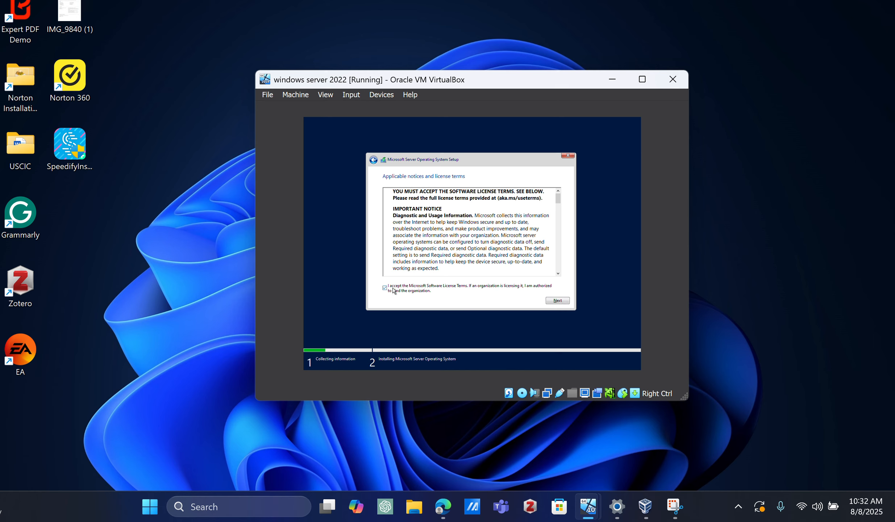
pyautogui.click(549, 302)
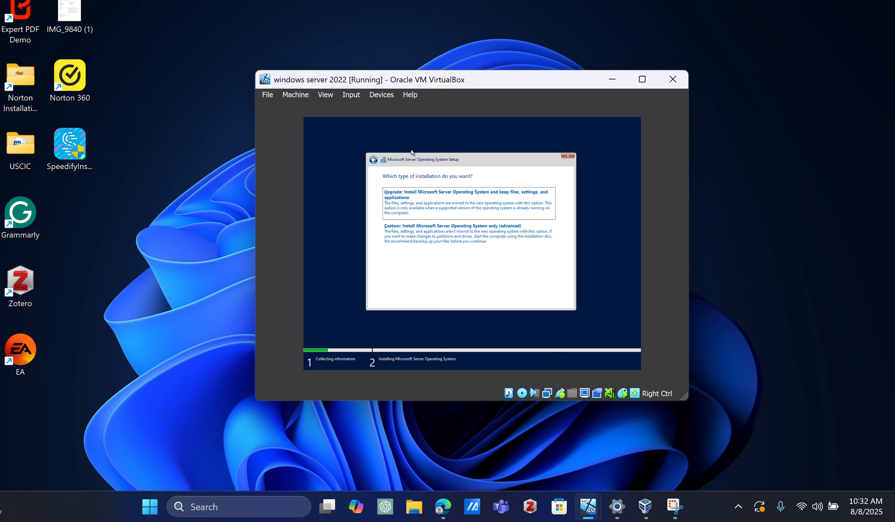
# Step: Choose the Custom installation type, which installs Microsoft Server Operating System only
pyautogui.click(349, 11)
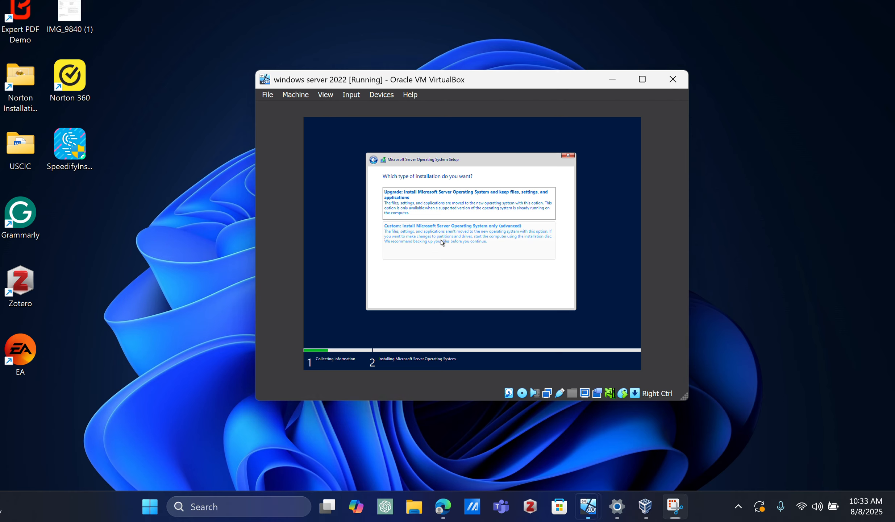
pyautogui.click(441, 242)
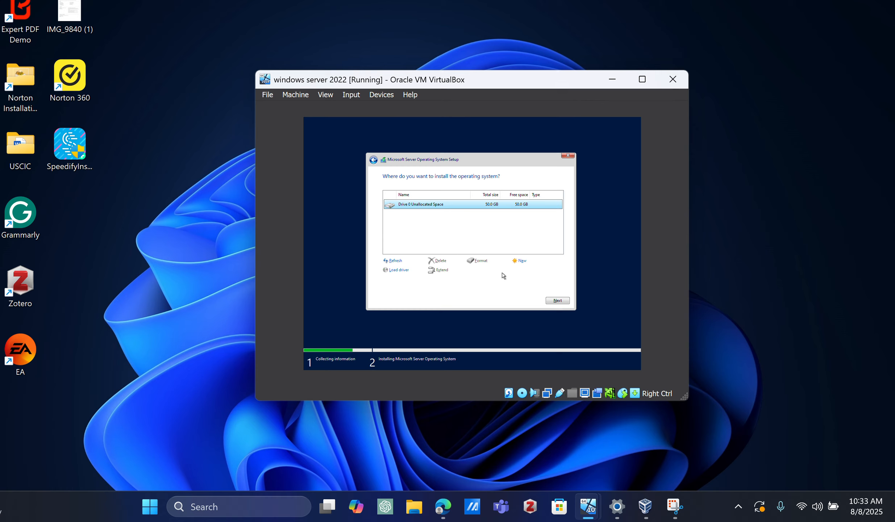
# Step: Install the server operating system on the 50.0 GB unallocated space of Drive 0 and move the virtual machine's window higher
pyautogui.click(558, 301)
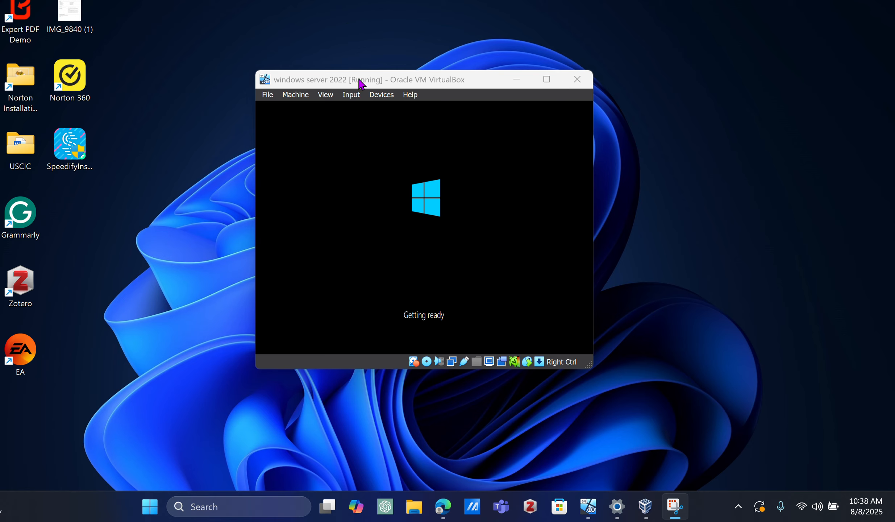
pyautogui.click(409, 82)
pyautogui.moveTo(409, 82); pyautogui.dragTo(400, 57)
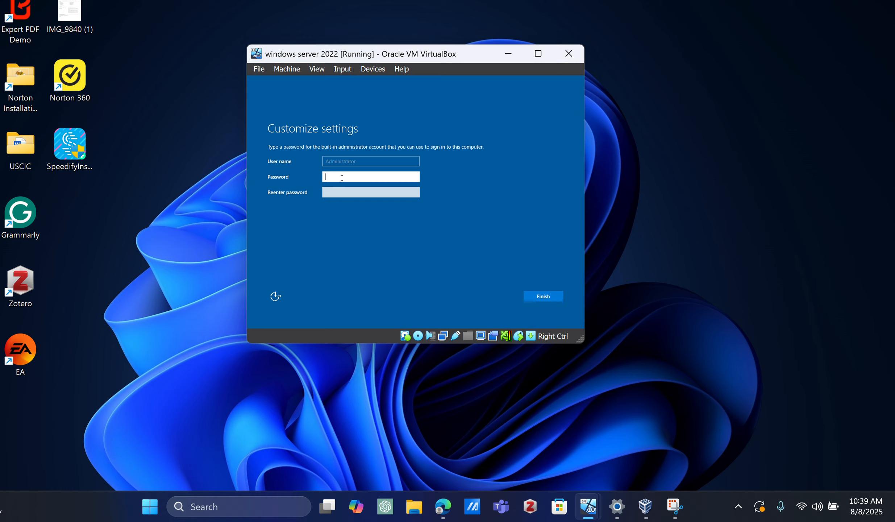
# Step: Set and confirm the password of the built-in Administrator account and finish customizing the settings
pyautogui.write('•')
pyautogui.press('capslock')
pyautogui.write('•')
pyautogui.press('capslock')
pyautogui.write('••')
pyautogui.click(342, 192)
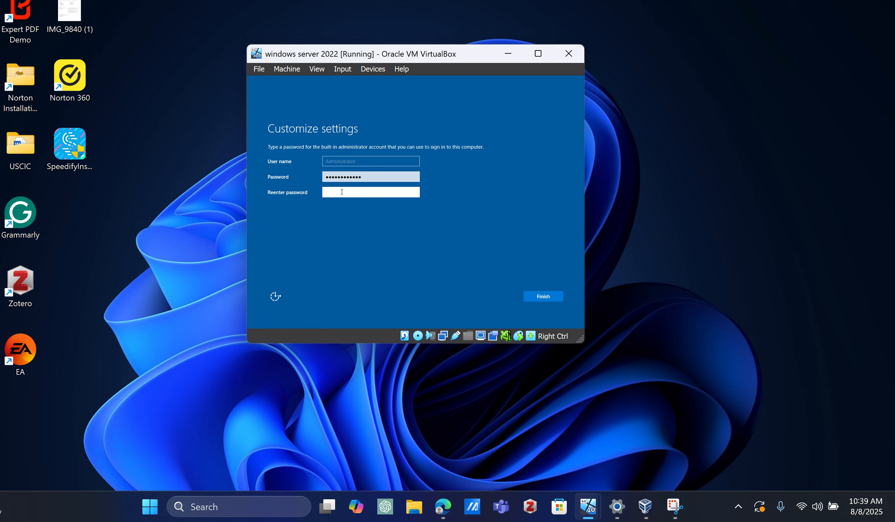
pyautogui.write('•')
pyautogui.press('capslock')
pyautogui.write('•')
pyautogui.press('capslock')
pyautogui.write('•••••••••')
pyautogui.click(537, 297)
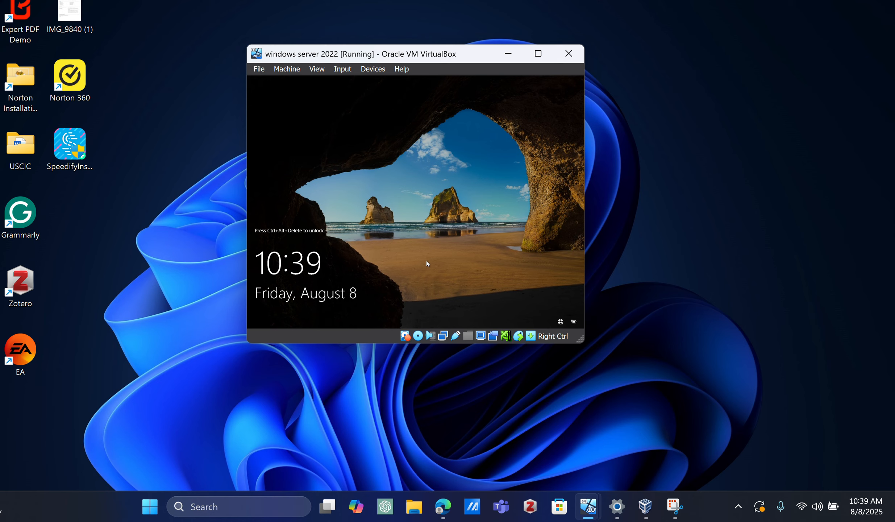
# Step: Unlock the server's lock screen and sign in to the Administrator account with the account password
pyautogui.click(340, 70)
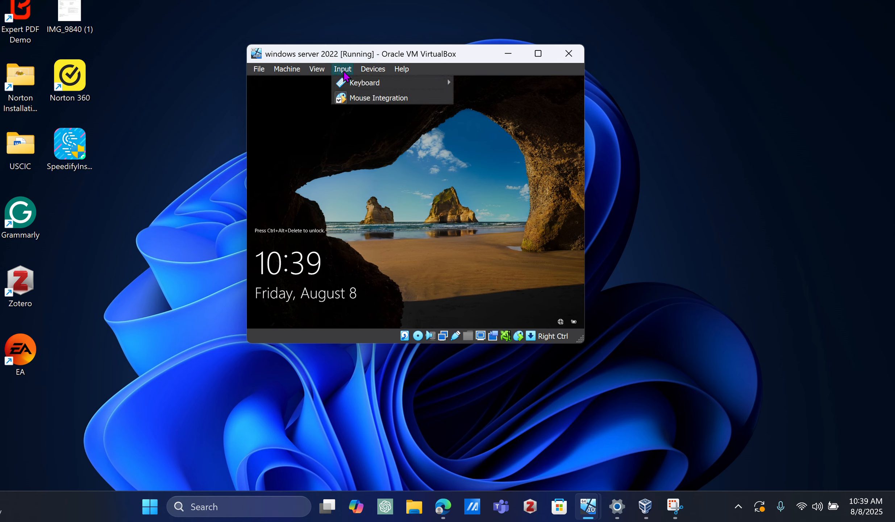
pyautogui.moveTo(366, 84)
pyautogui.click(514, 115)
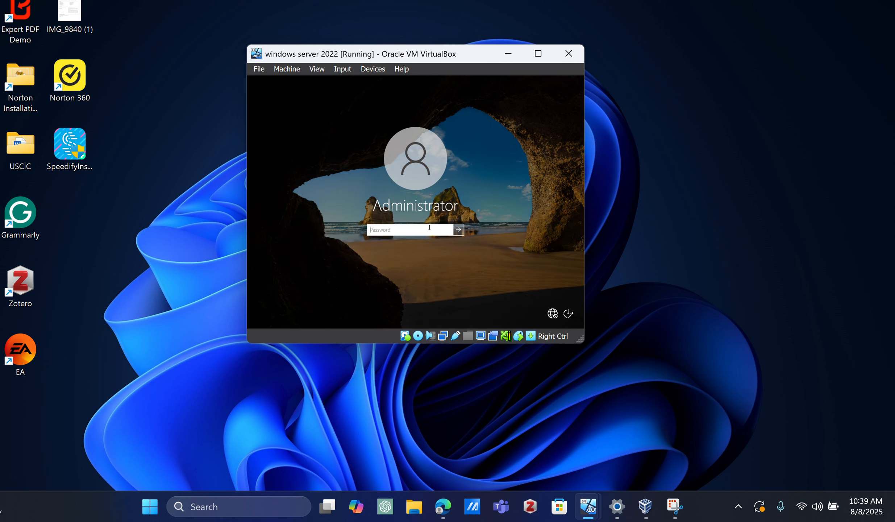
pyautogui.write('************')
pyautogui.press('Return')
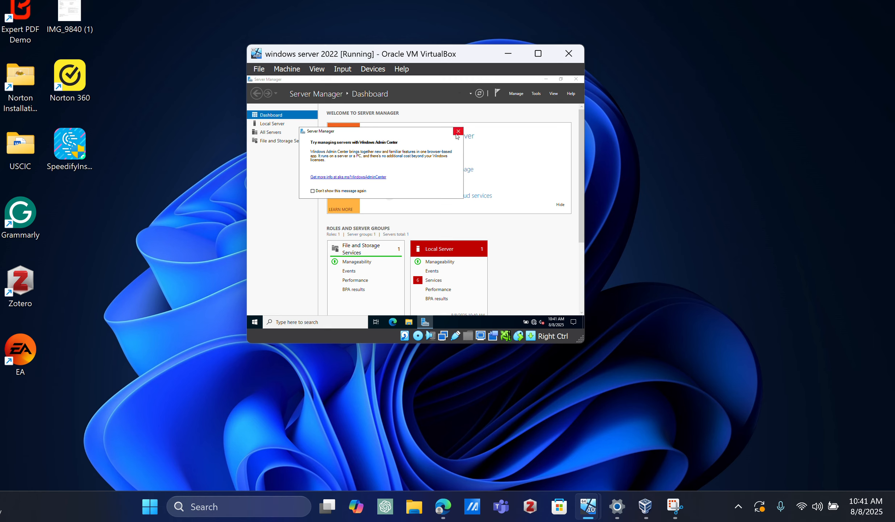
# Step: Dismiss the Windows Admin Center message, start the Add Roles and Features Wizard and continue past its introduction
pyautogui.click(458, 132)
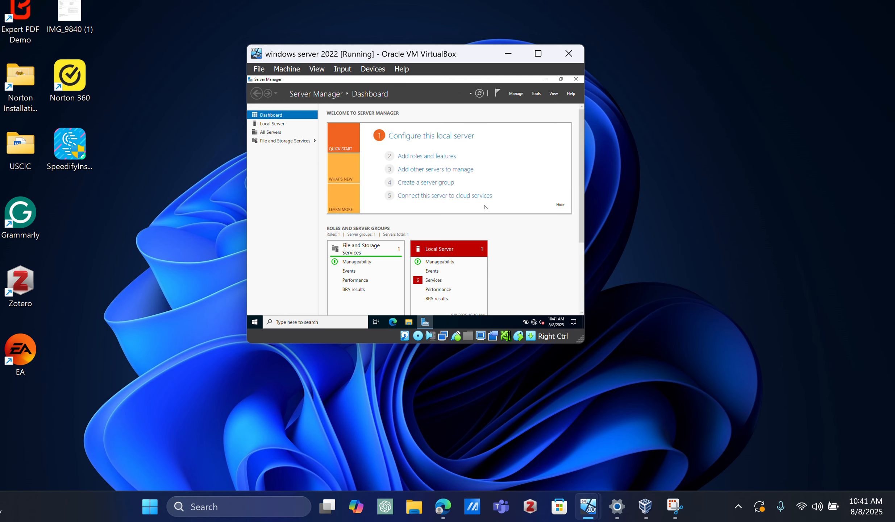
pyautogui.click(514, 95)
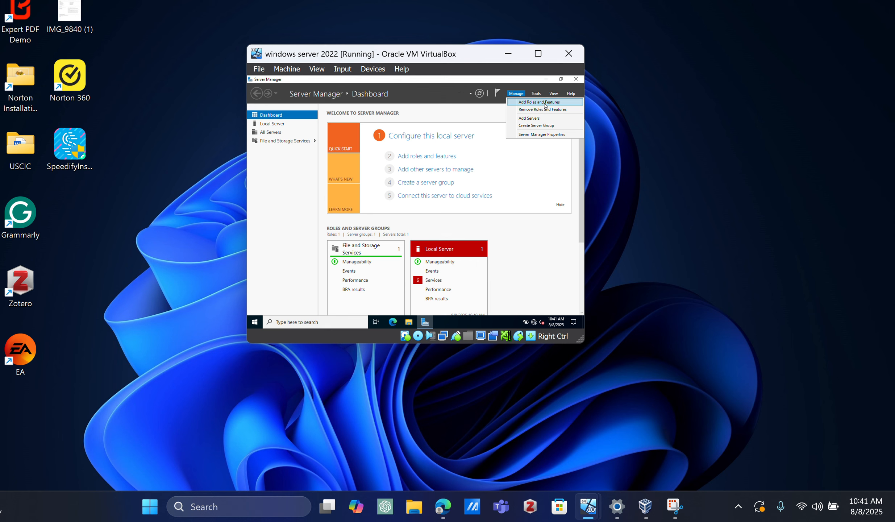
pyautogui.click(545, 104)
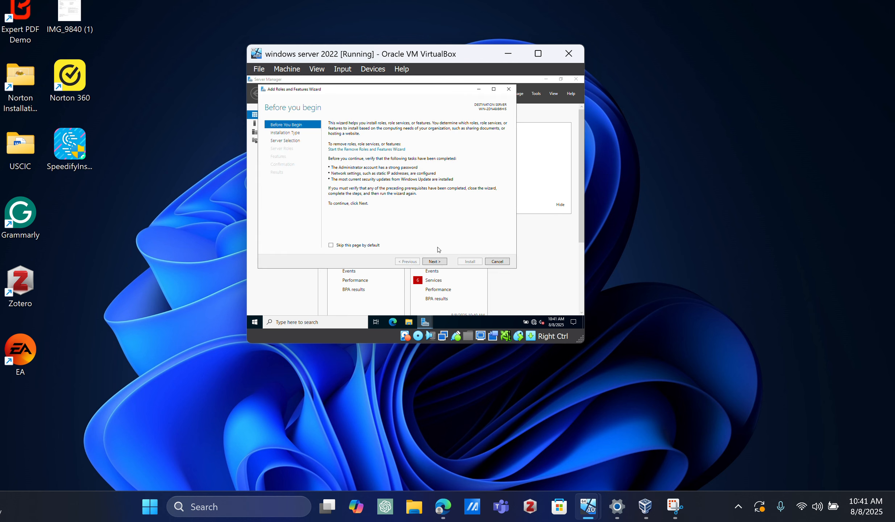
pyautogui.click(354, 20)
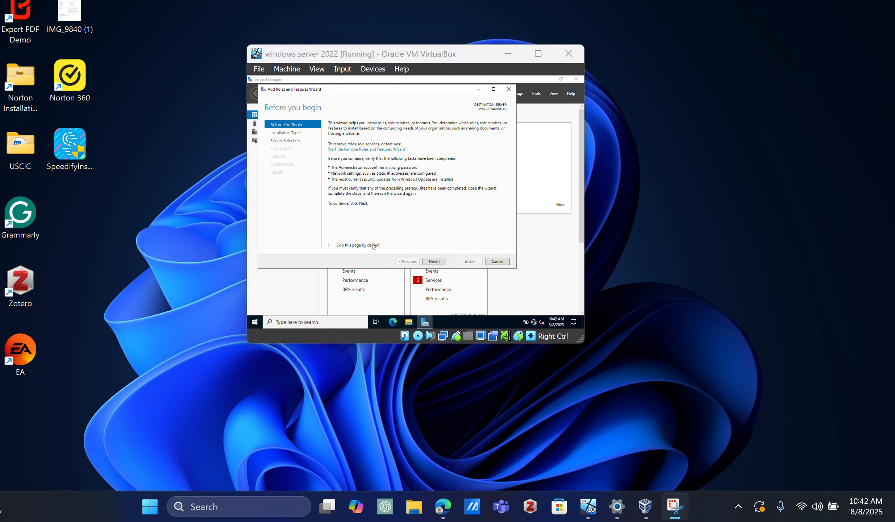
pyautogui.click(435, 264)
pyautogui.click(435, 264)
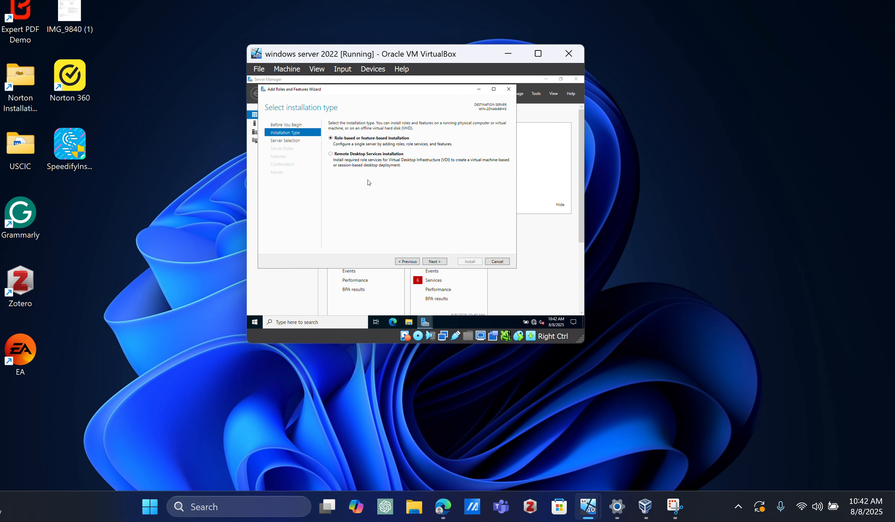
# Step: Accept the role-based or feature-based installation with the Windows Server 2022 Standard machine from the server pool as destination
pyautogui.click(437, 262)
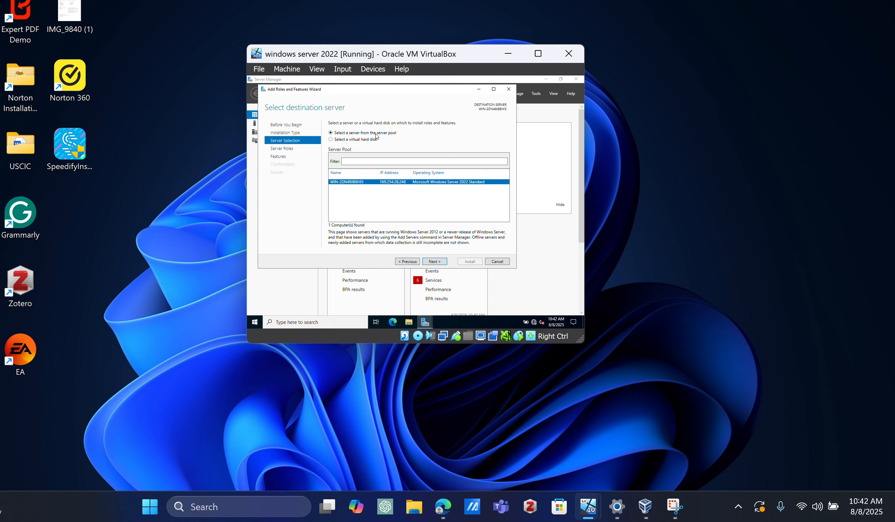
pyautogui.click(351, 10)
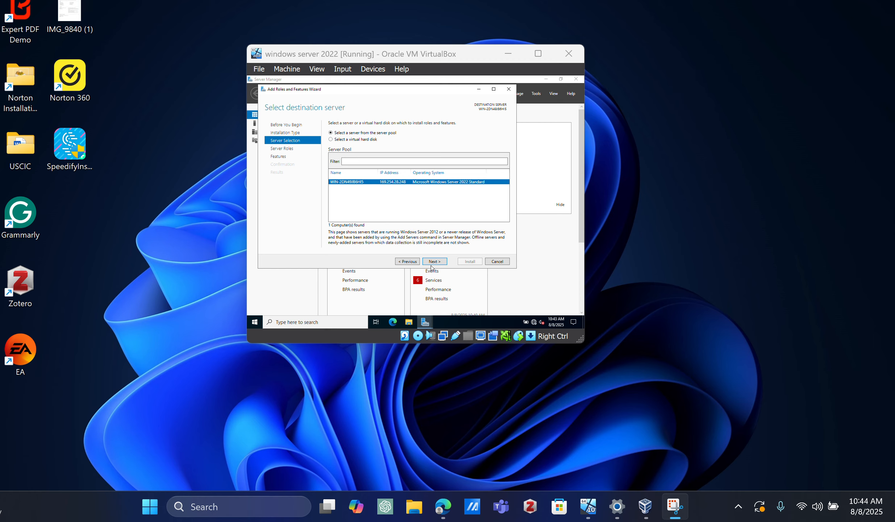
pyautogui.click(431, 267)
pyautogui.click(438, 262)
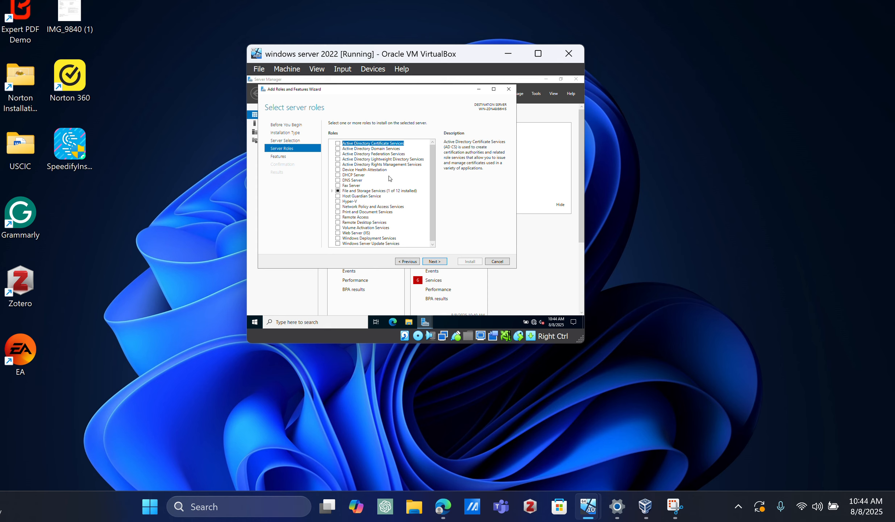
# Step: Select the Active Directory Domain Services and DNS Server roles, adding their required features and management tools
pyautogui.click(338, 149)
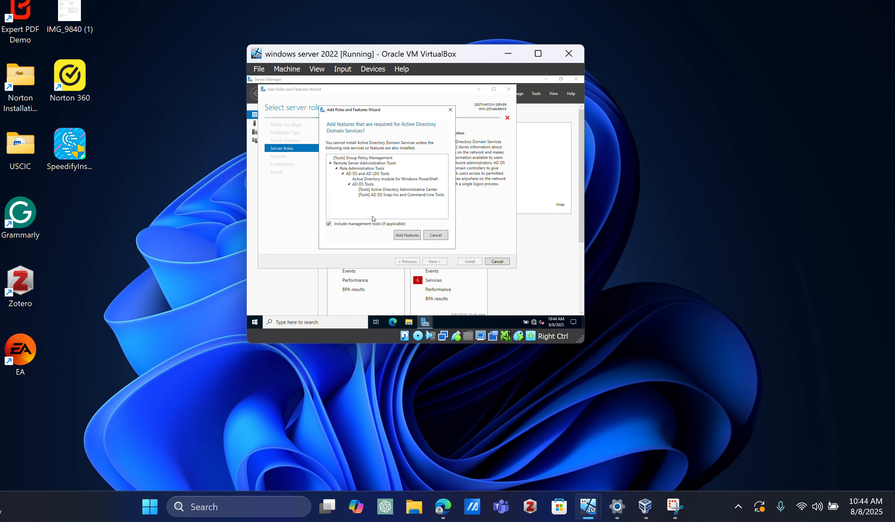
pyautogui.click(408, 235)
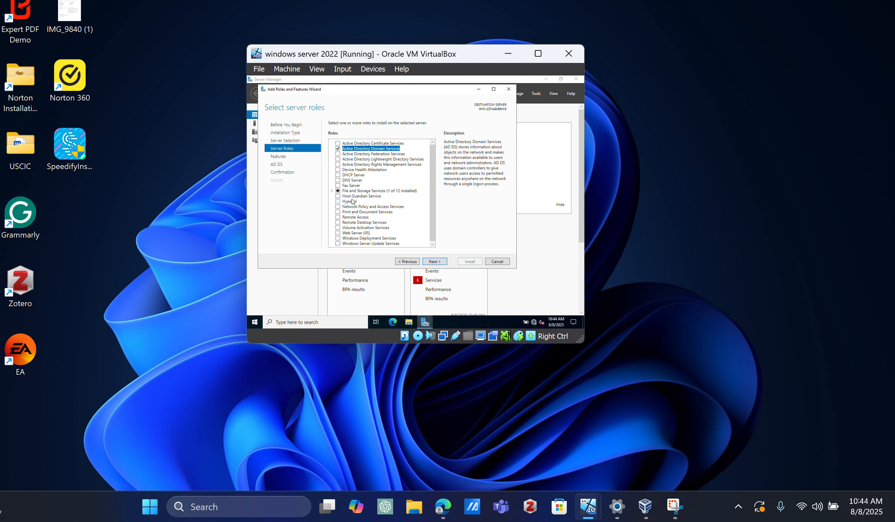
pyautogui.scroll(-1, 352, 202)
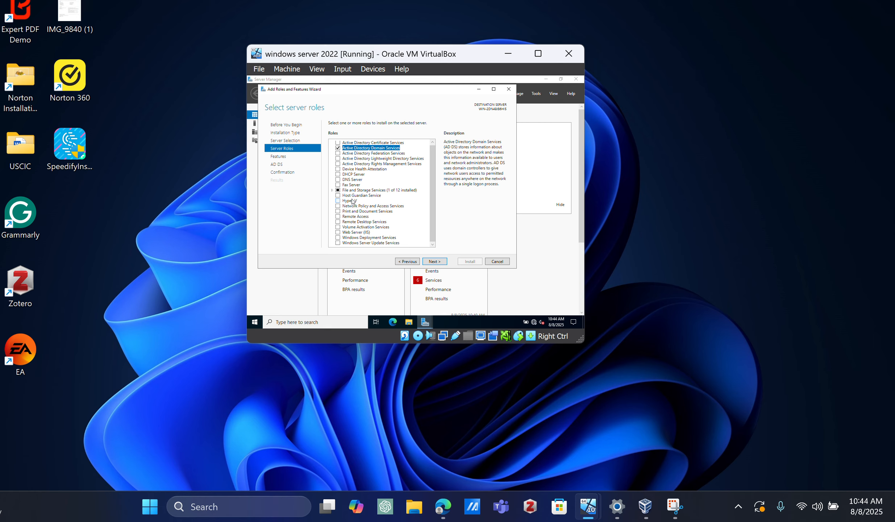
pyautogui.click(337, 180)
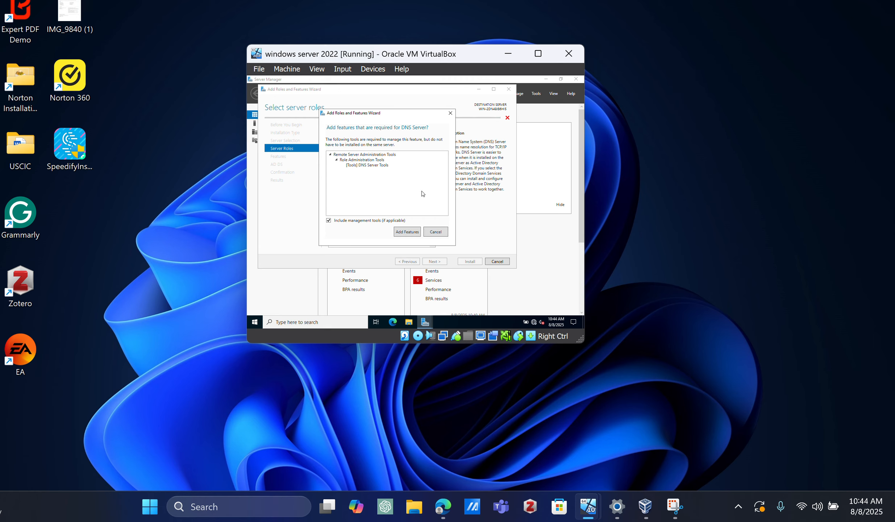
pyautogui.click(435, 234)
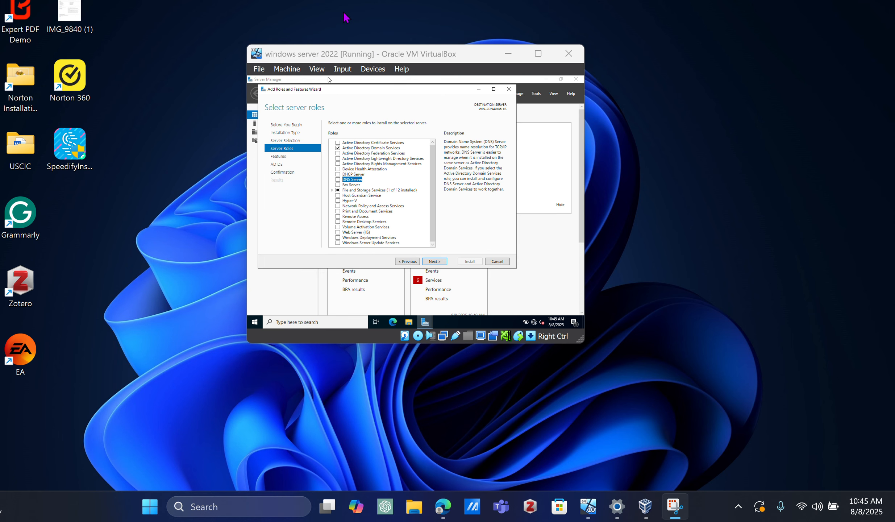
pyautogui.click(338, 180)
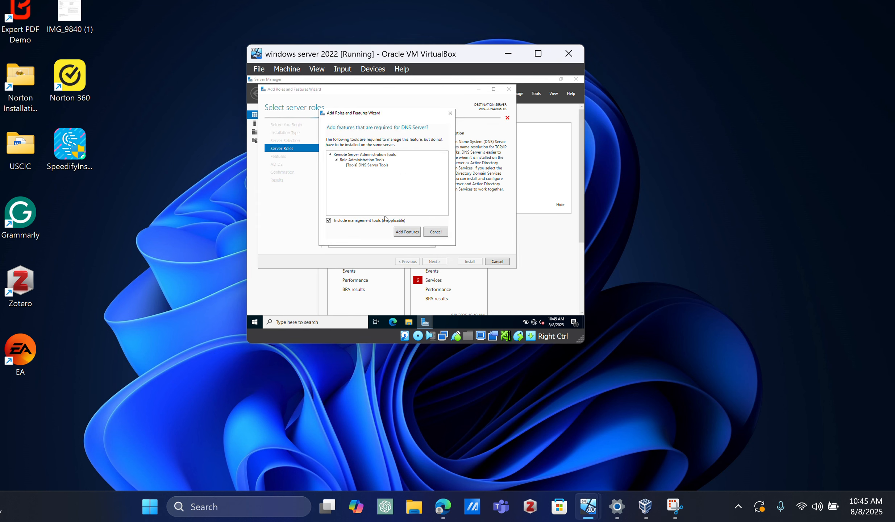
pyautogui.click(403, 232)
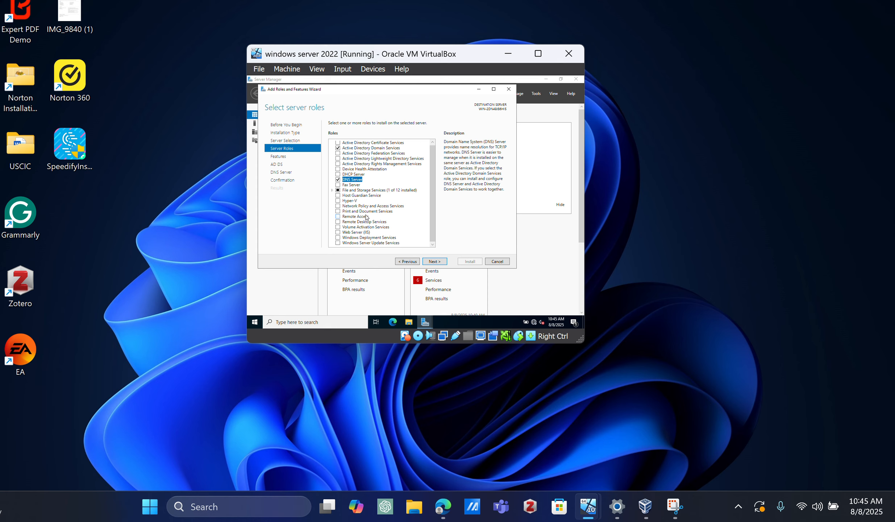
# Step: Select the Remote Access role as well and continue to the feature selection
pyautogui.click(337, 217)
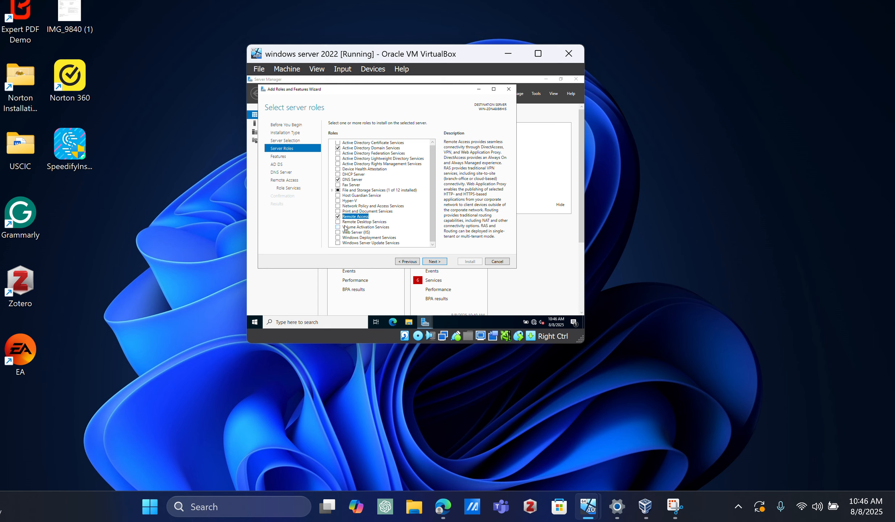
pyautogui.scroll(1, 373, 163)
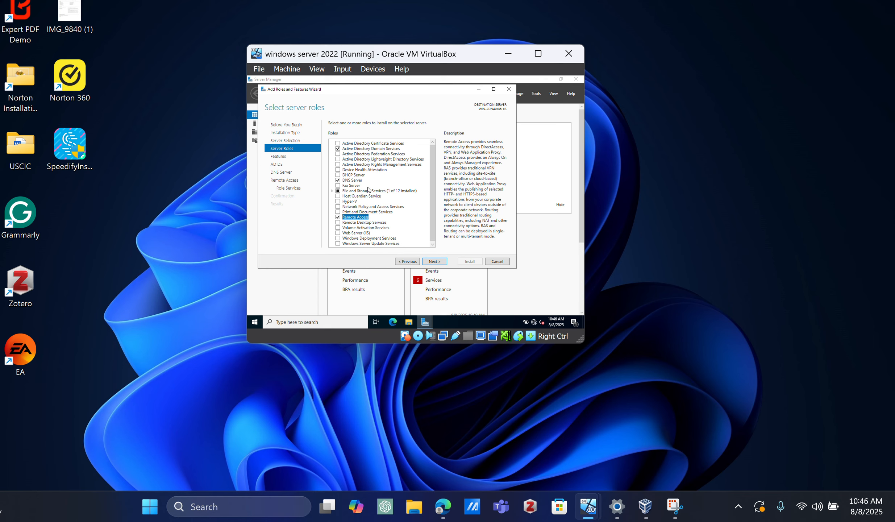
pyautogui.click(432, 244)
pyautogui.click(431, 244)
pyautogui.click(432, 244)
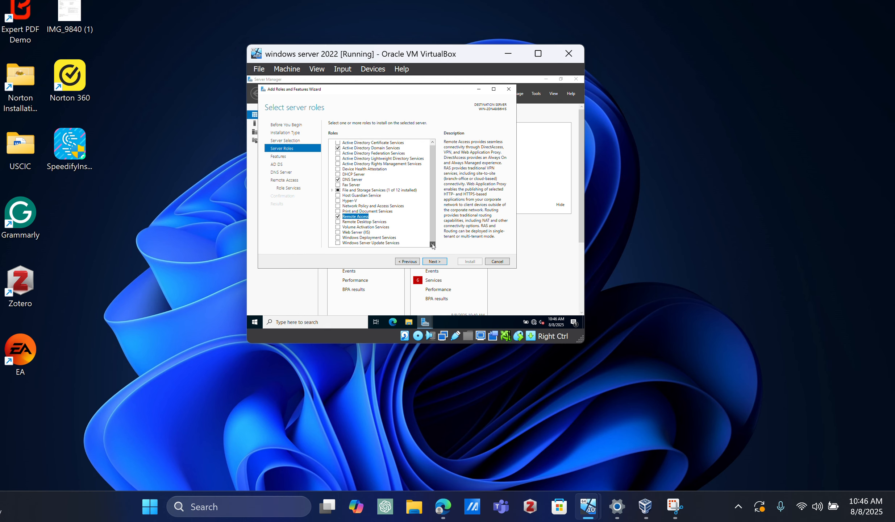
pyautogui.click(433, 144)
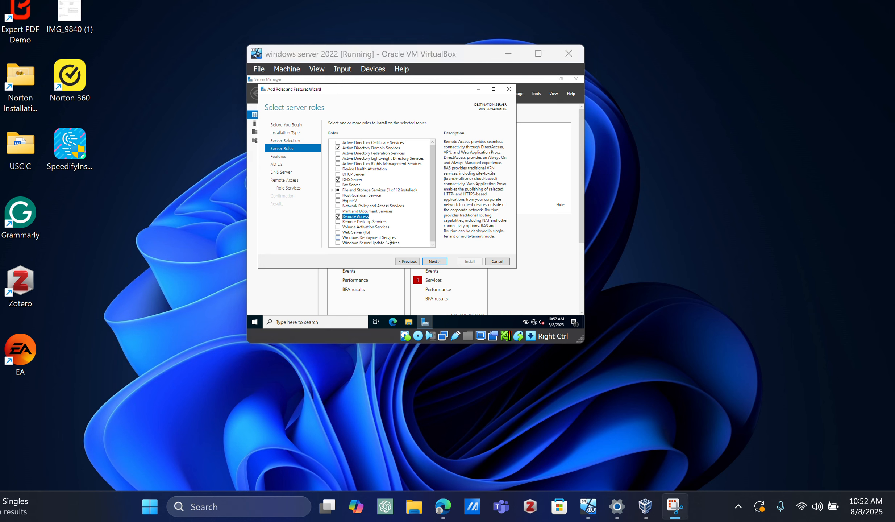
pyautogui.click(432, 245)
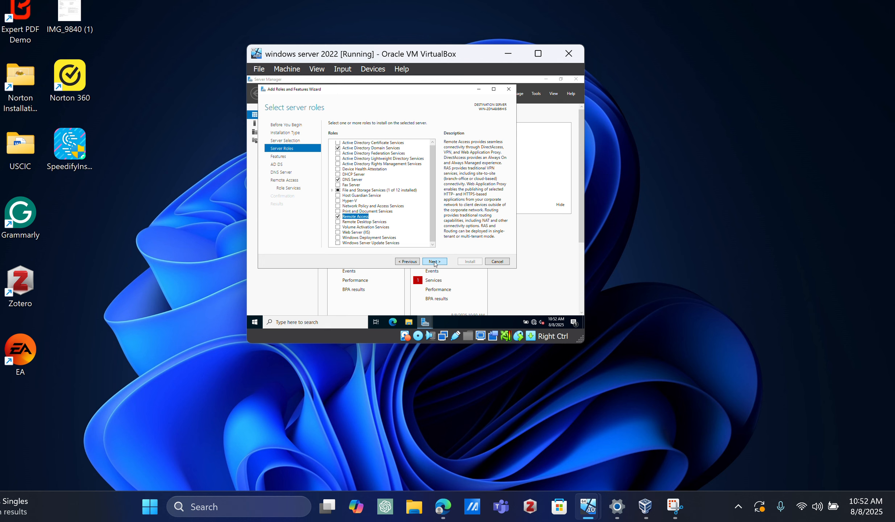
pyautogui.click(435, 261)
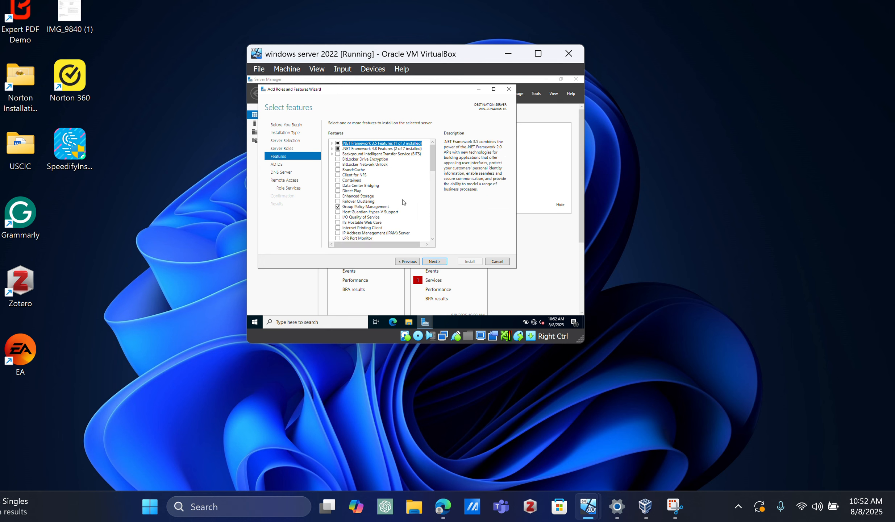
# Step: Keep the preselected features and continue past the AD DS, DNS Server and Remote Access information to the Remote Access role services
pyautogui.click(432, 239)
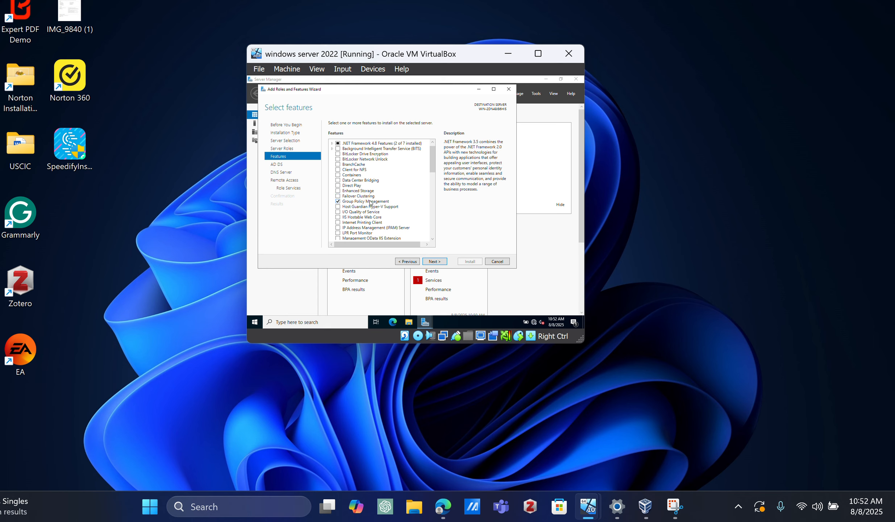
pyautogui.click(432, 239)
pyautogui.click(432, 238)
pyautogui.click(433, 239)
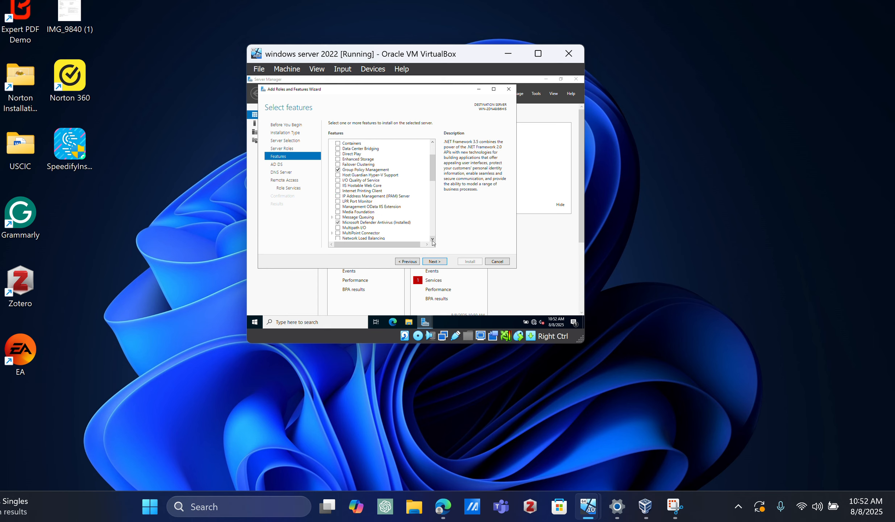
pyautogui.click(432, 239)
pyautogui.click(432, 238)
pyautogui.click(433, 239)
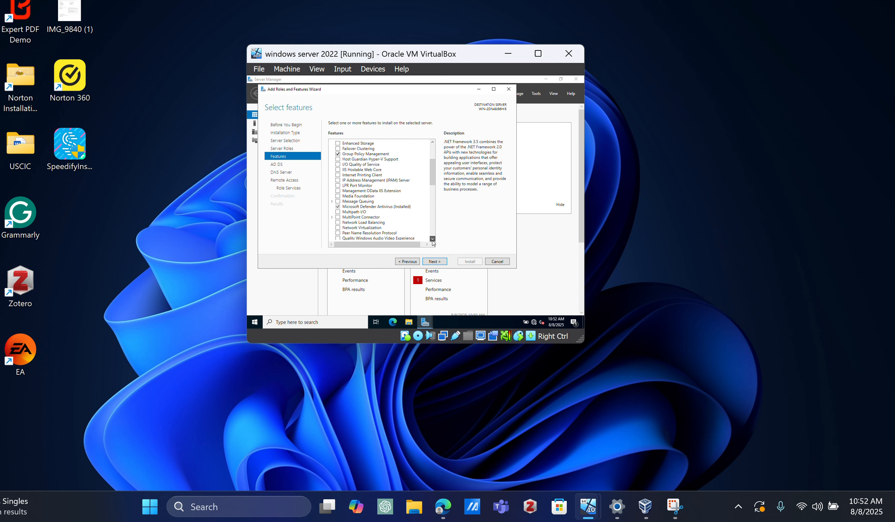
pyautogui.click(434, 262)
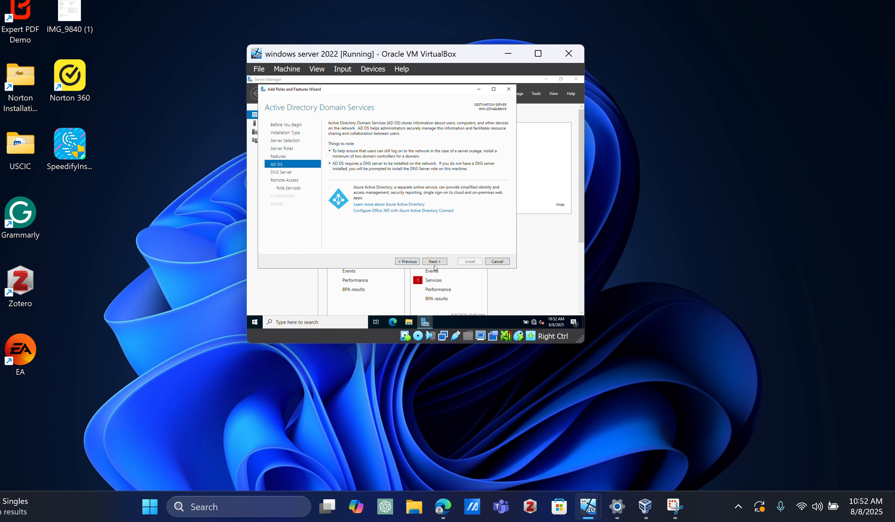
pyautogui.click(434, 261)
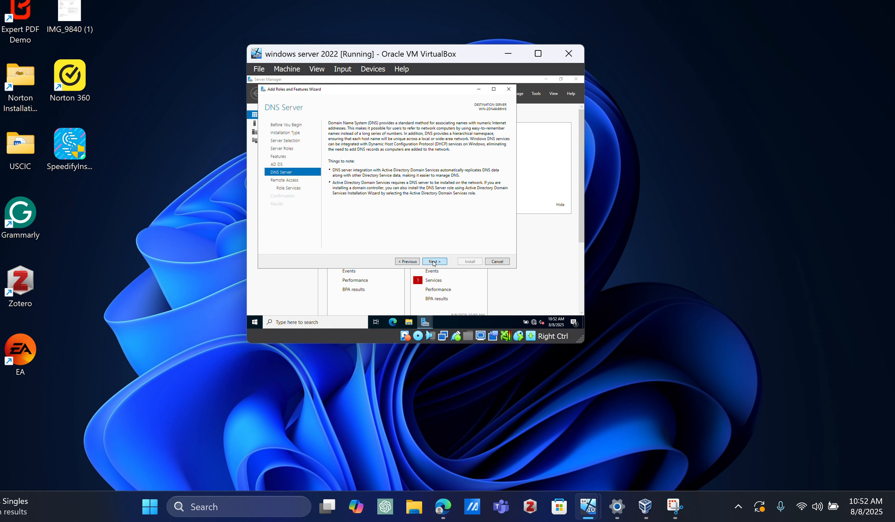
pyautogui.click(433, 262)
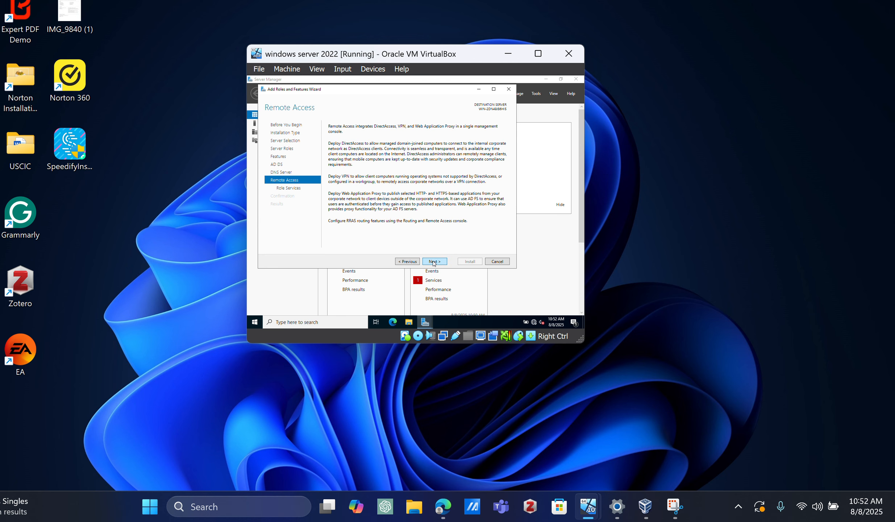
pyautogui.click(433, 261)
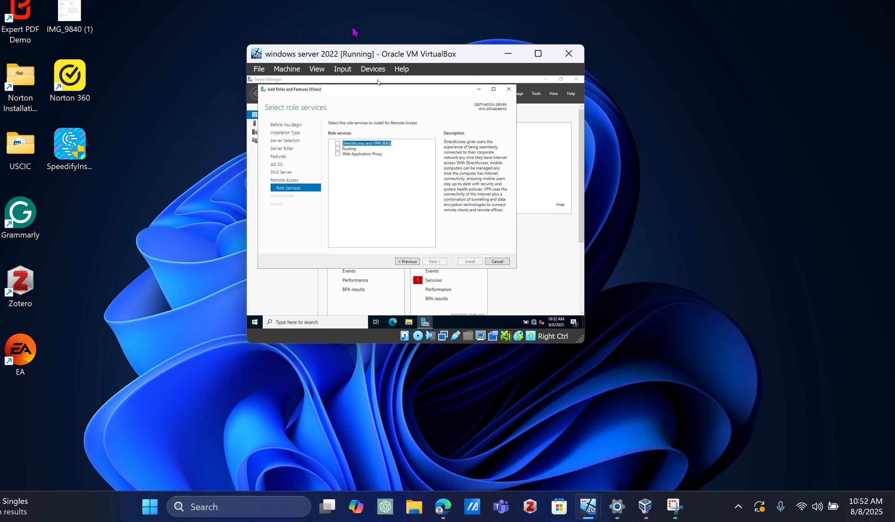
# Step: Select the DirectAccess and VPN (RAS) role service and continue with the default Web Server (IIS) role services to the confirmation
pyautogui.click(353, 16)
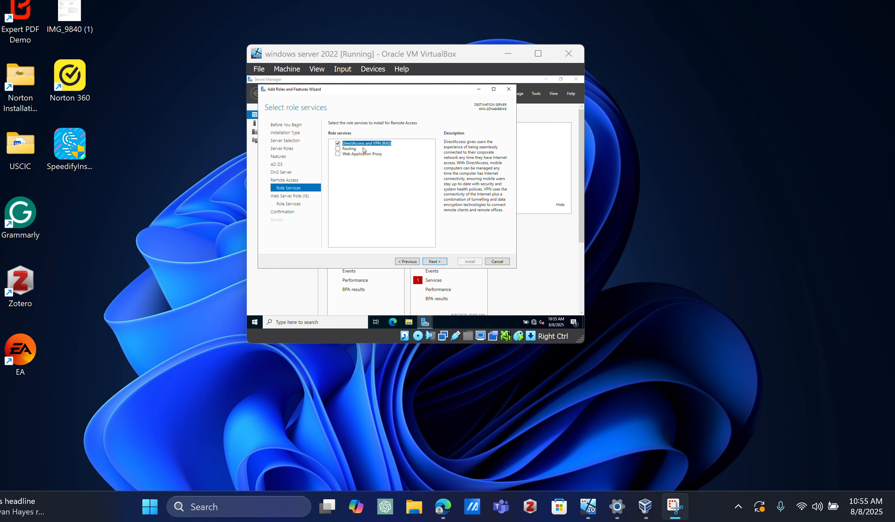
pyautogui.click(442, 266)
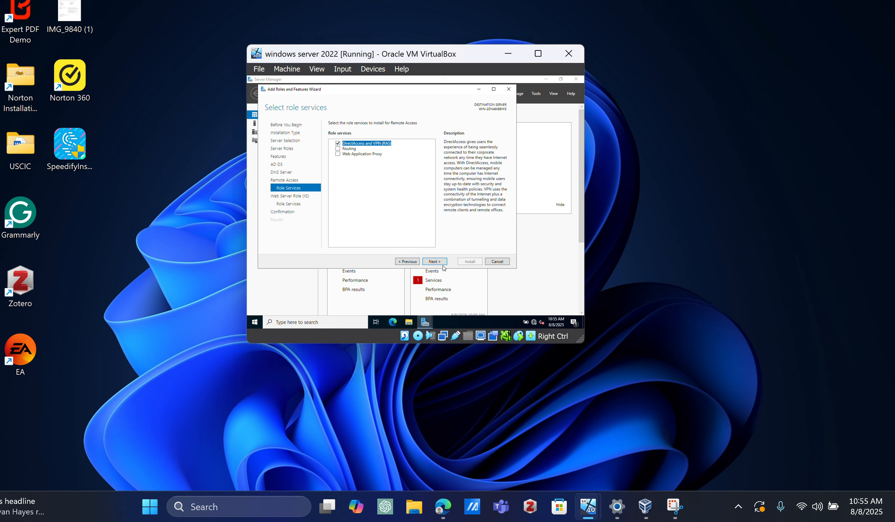
pyautogui.click(442, 264)
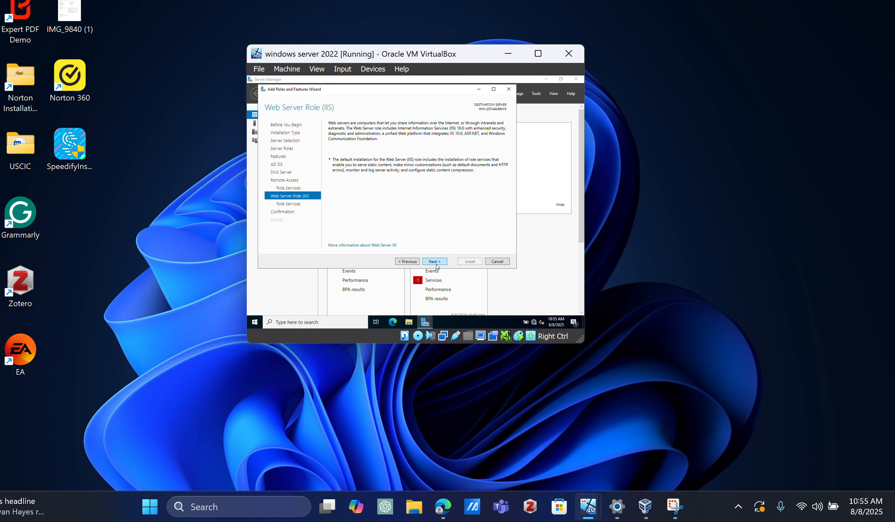
pyautogui.click(430, 263)
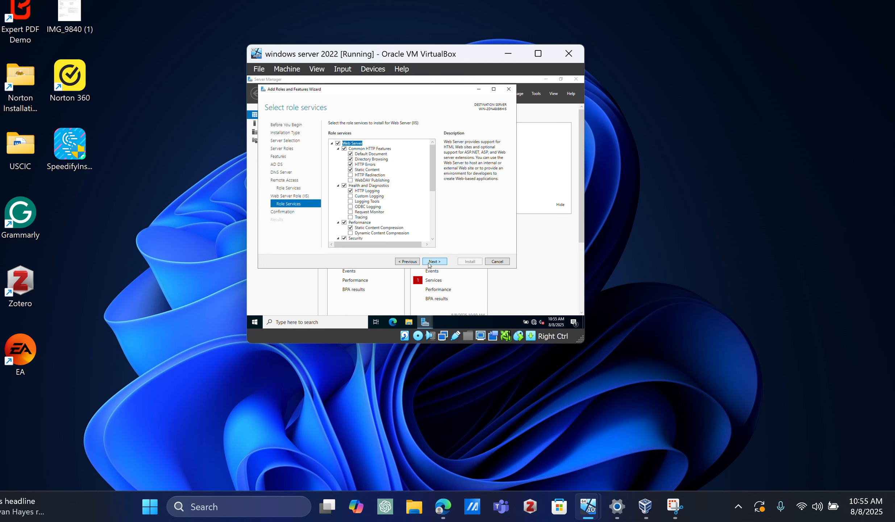
pyautogui.click(437, 261)
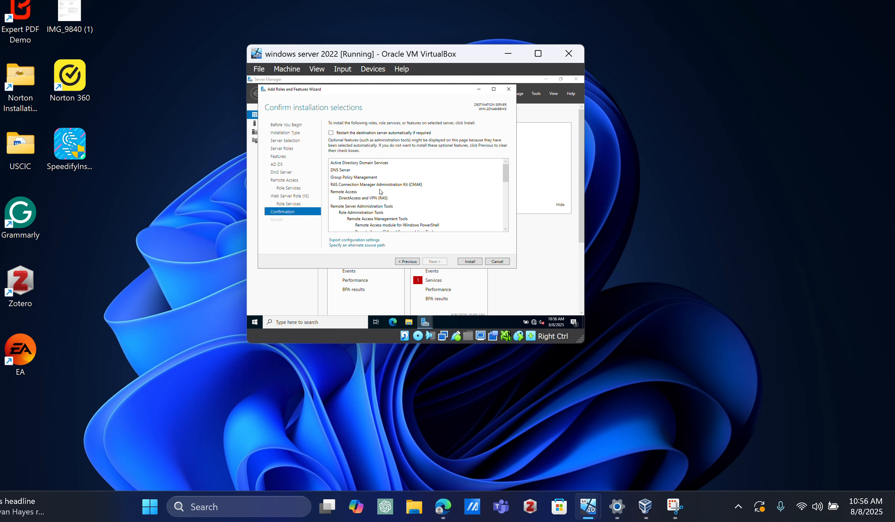
# Step: Review the listed roles, role services and management tools, and install them on the server
pyautogui.scroll(-1, 415, 202)
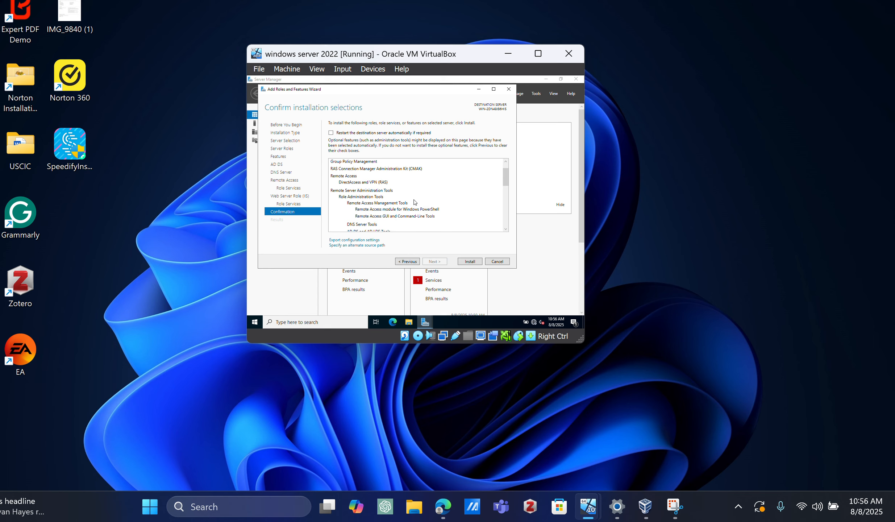
pyautogui.scroll(-1, 414, 202)
pyautogui.scroll(3, 415, 201)
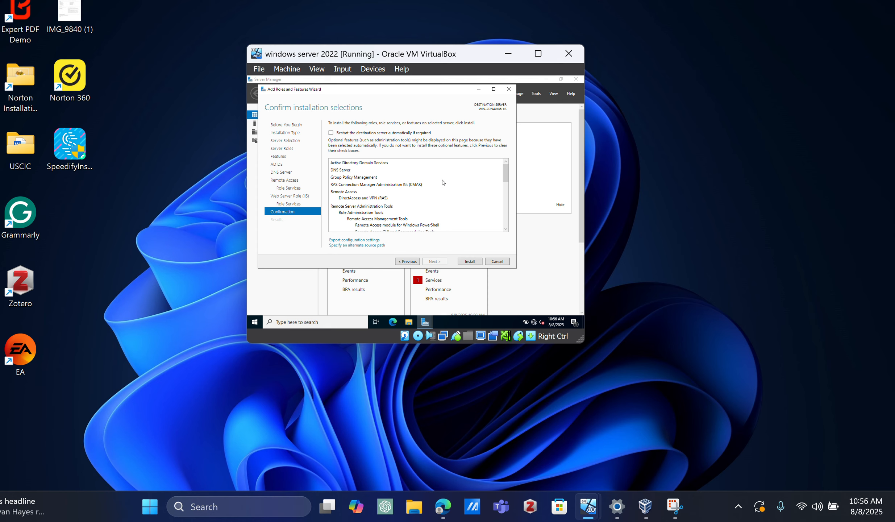
pyautogui.scroll(-2, 443, 206)
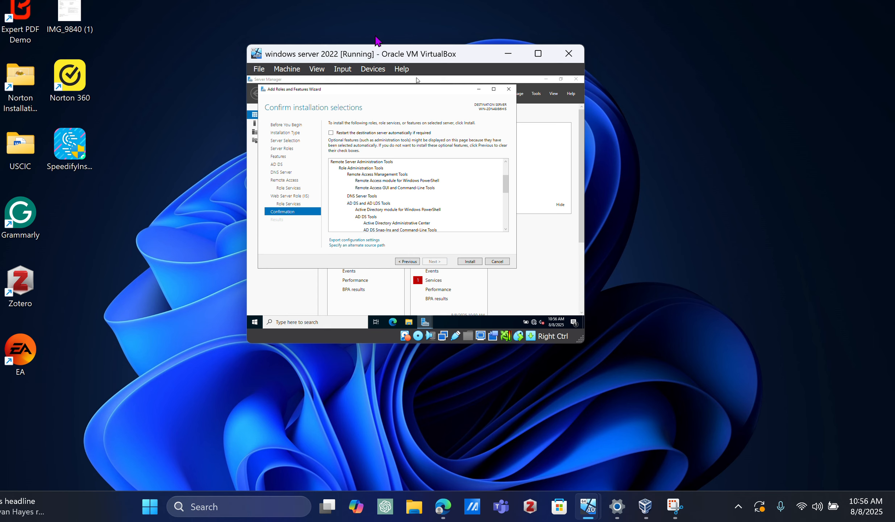
pyautogui.click(352, 11)
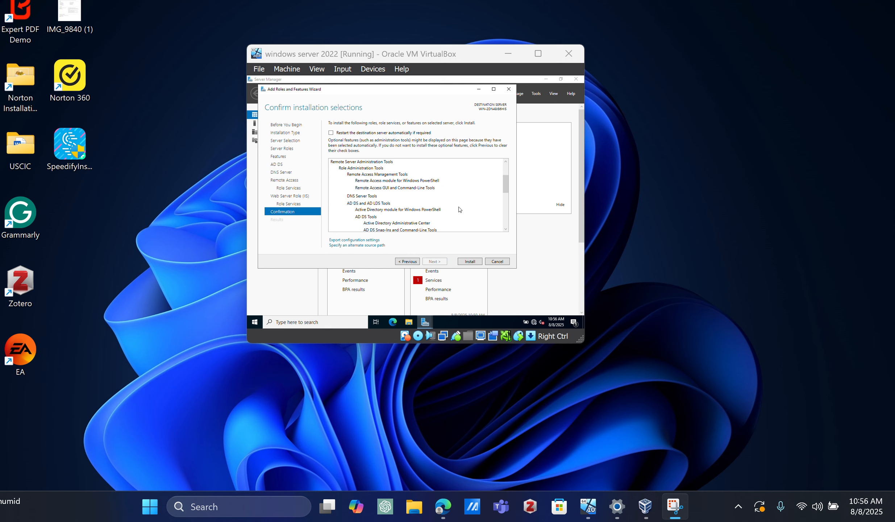
pyautogui.click(462, 261)
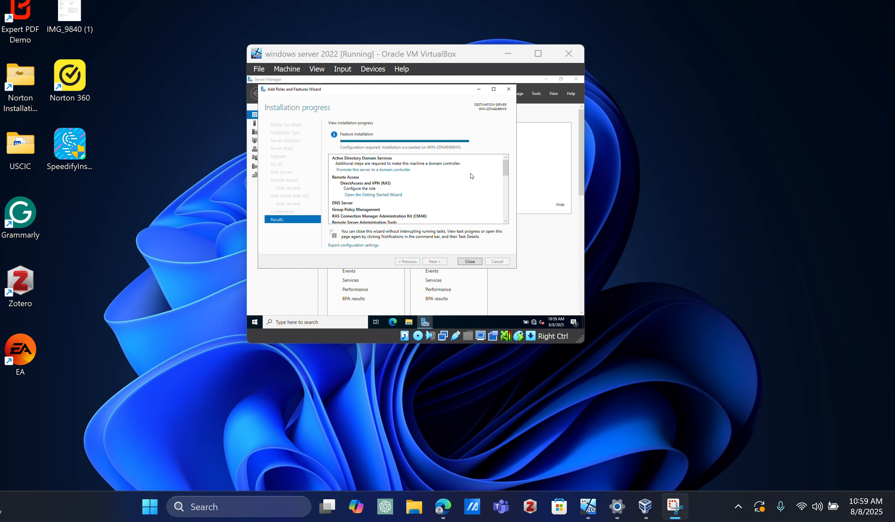
# Step: Start promoting the server to a domain controller by adding a new forest with a .local root domain name
pyautogui.click(387, 170)
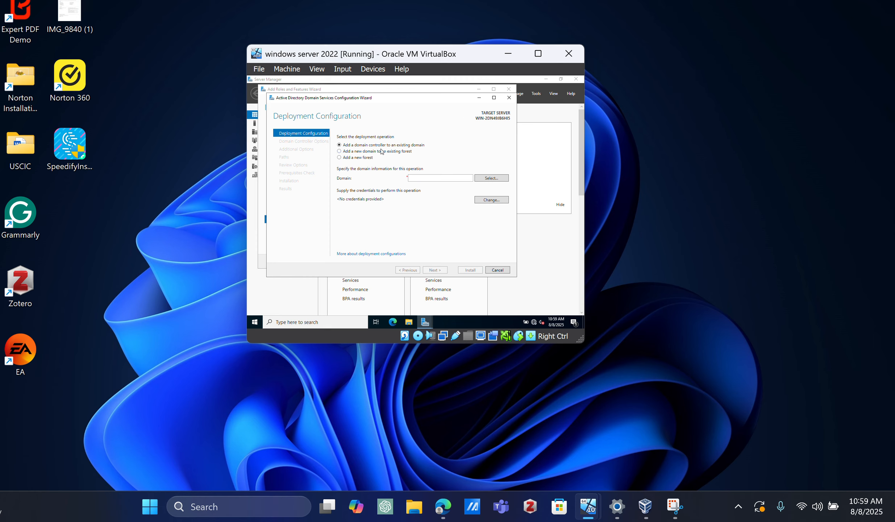
pyautogui.click(347, 158)
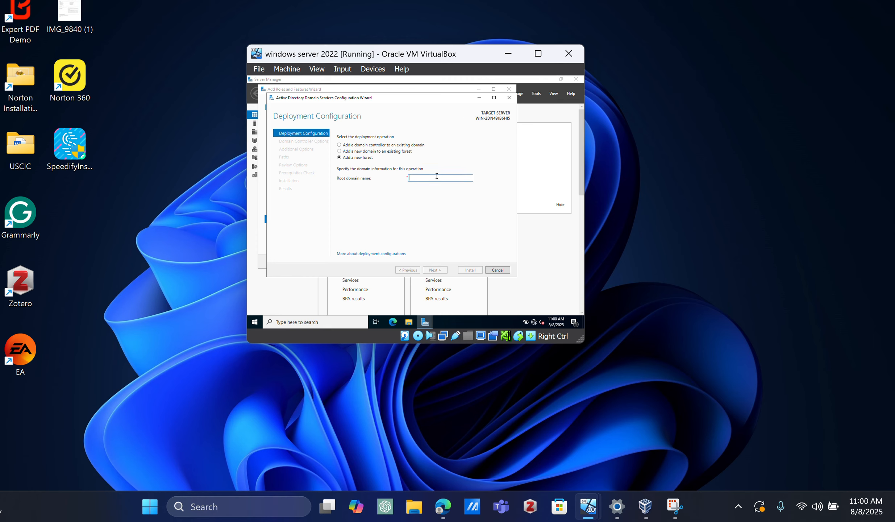
pyautogui.write('WisdomAsare.local')
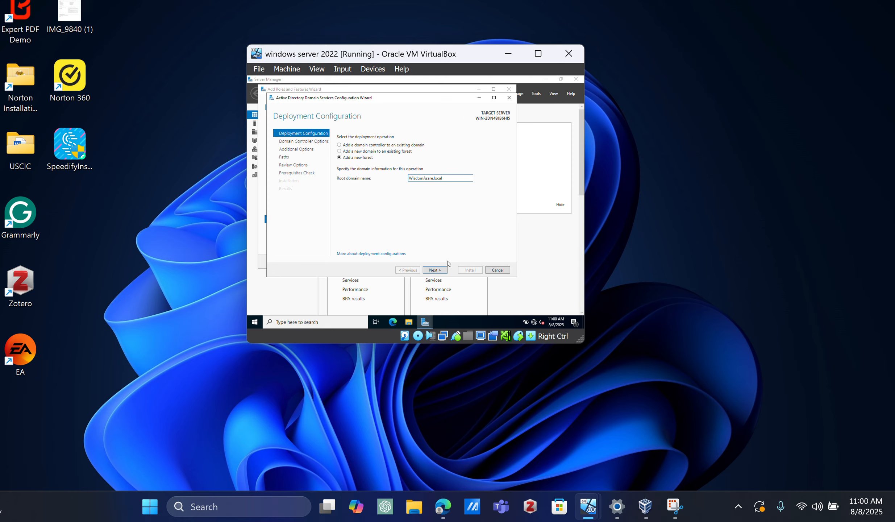
pyautogui.click(435, 270)
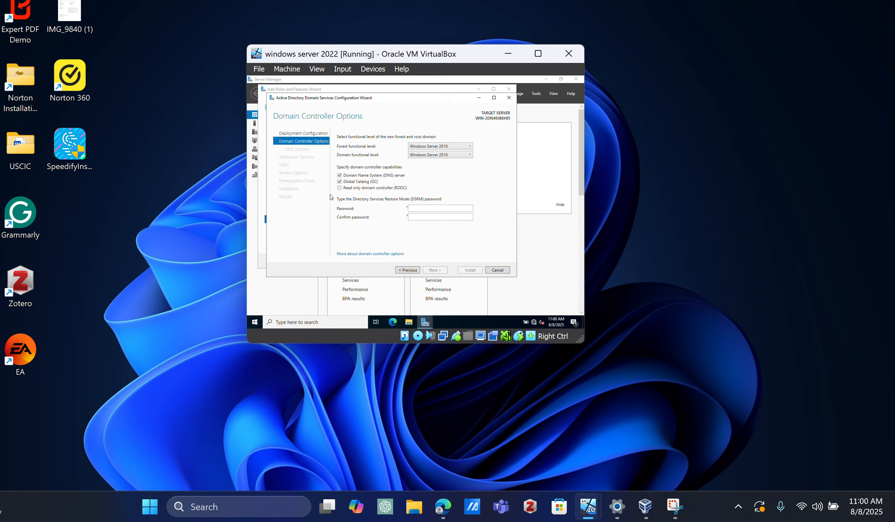
# Step: Set the forest functional level to Windows Server 2016, then enter and confirm the Directory Services Restore Mode (DSRM) password
pyautogui.click(429, 147)
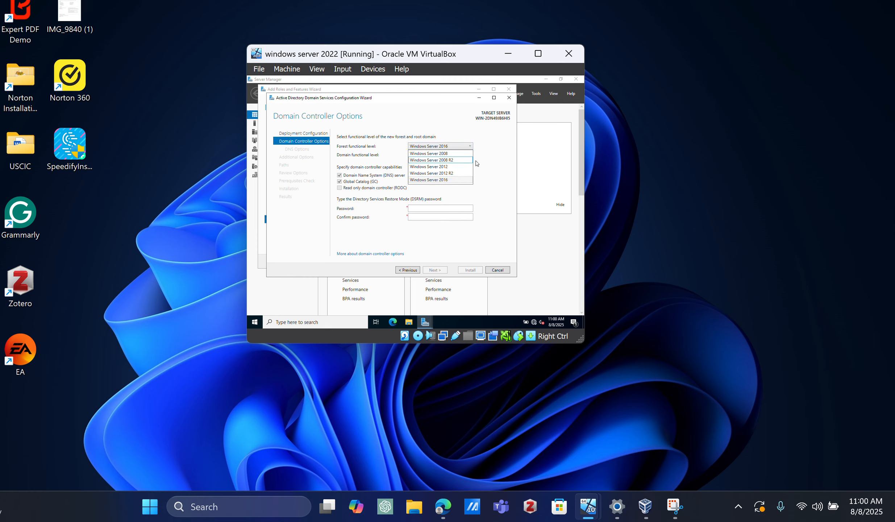
pyautogui.click(448, 181)
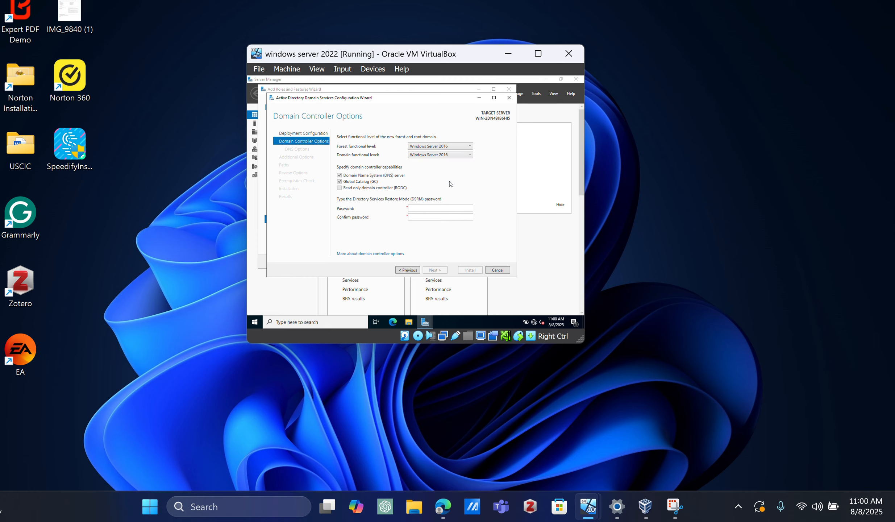
pyautogui.click(428, 207)
pyautogui.write('P•••••••••••')
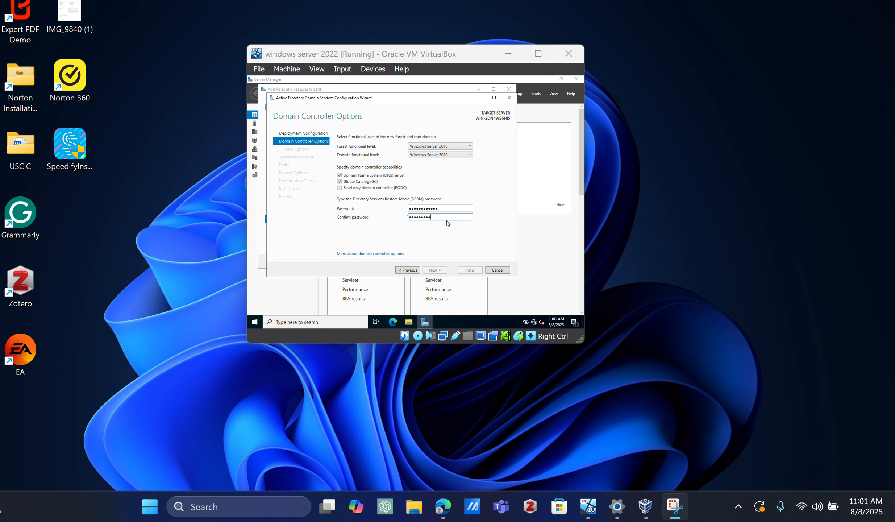
pyautogui.moveTo(454, 219)
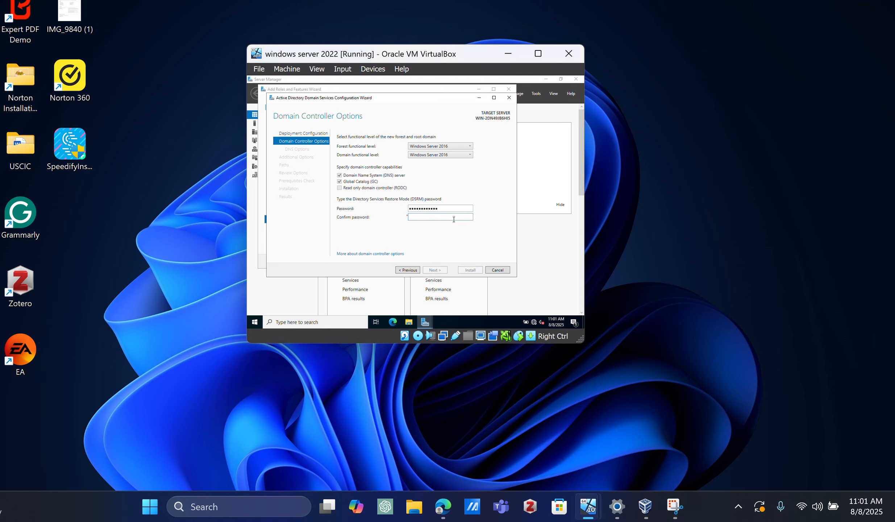
pyautogui.write('aa')
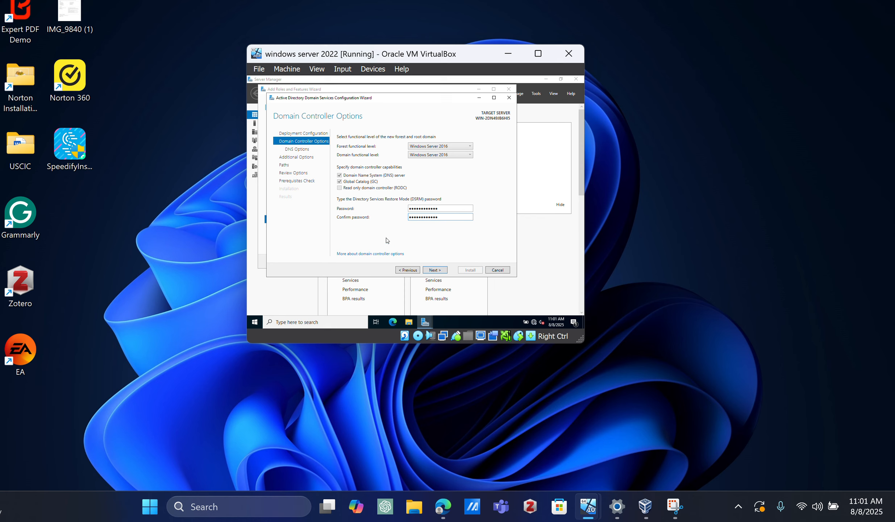
pyautogui.click(435, 270)
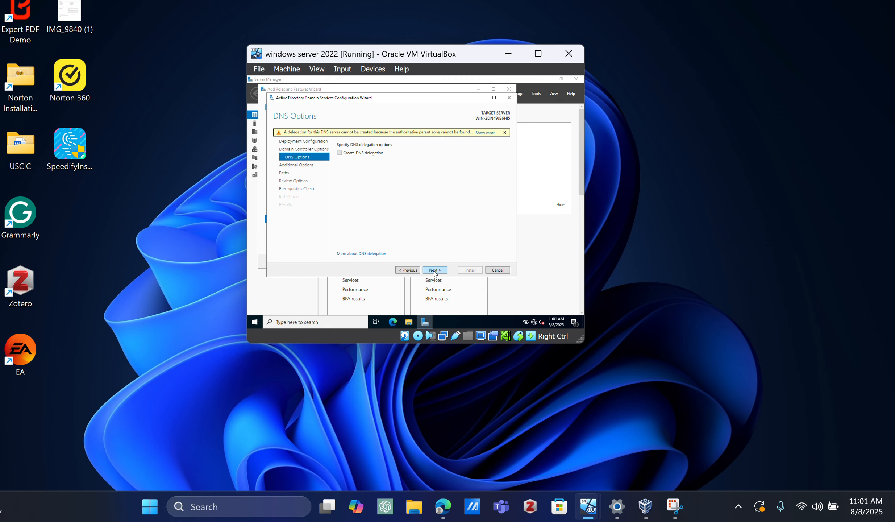
# Step: Accept the default DNS options, NetBIOS domain name and AD DS folder paths, and install the domain controller
pyautogui.click(435, 270)
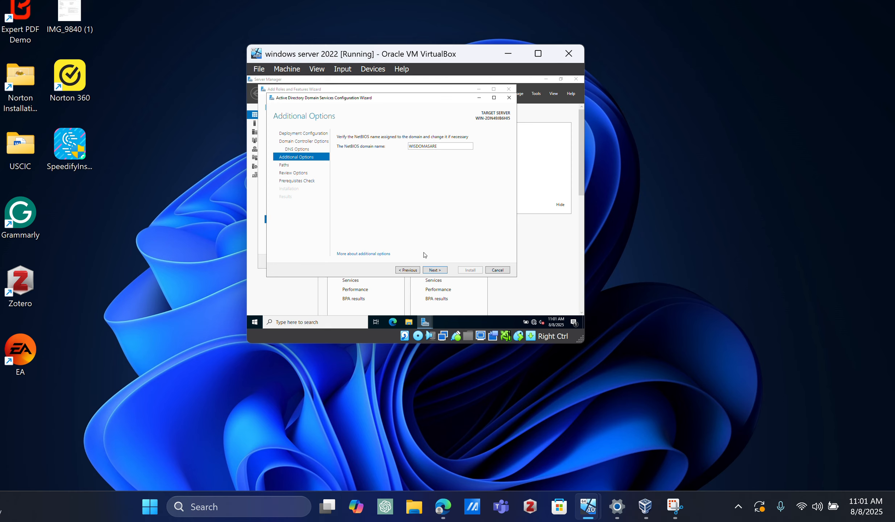
pyautogui.click(430, 271)
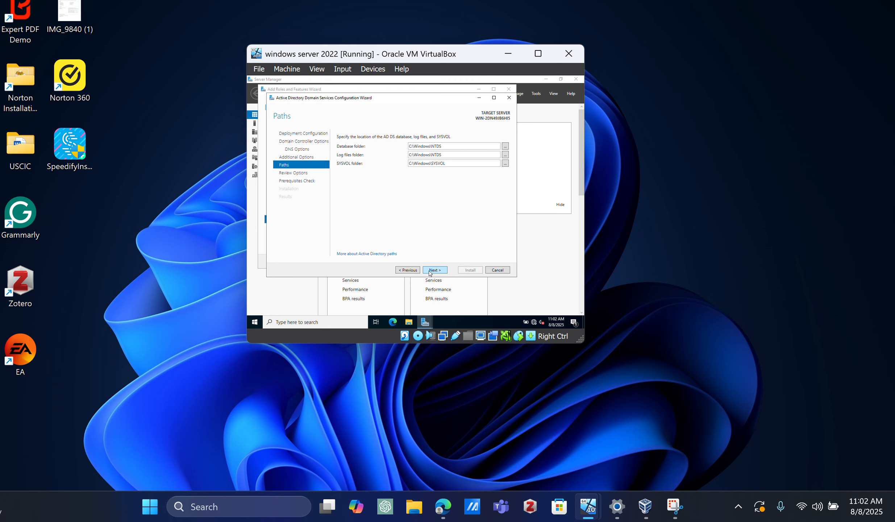
pyautogui.click(431, 271)
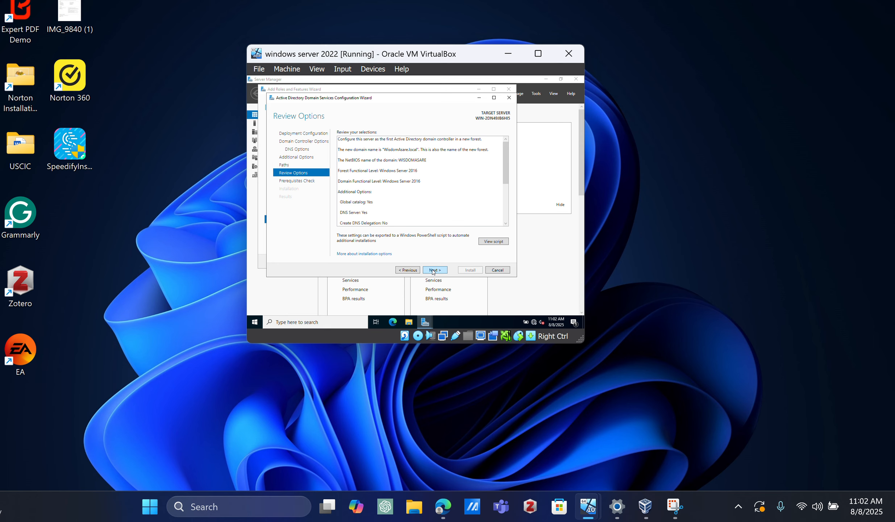
pyautogui.click(433, 271)
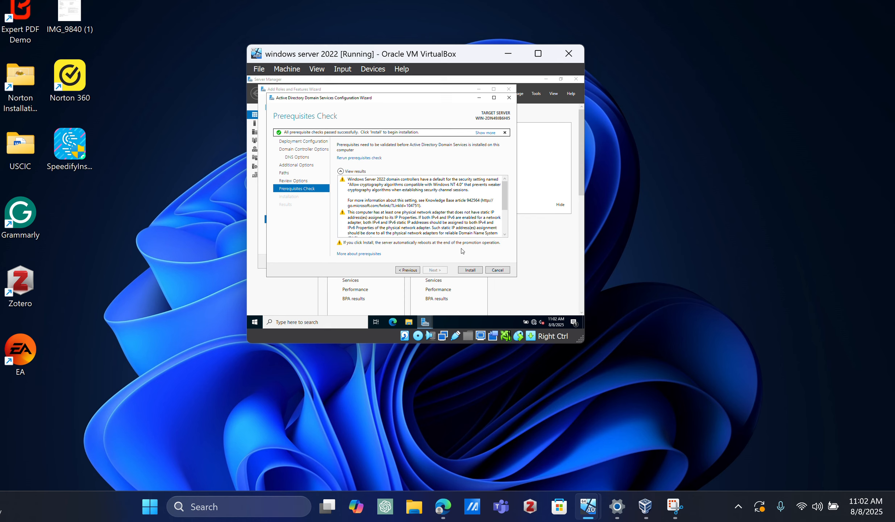
pyautogui.click(467, 270)
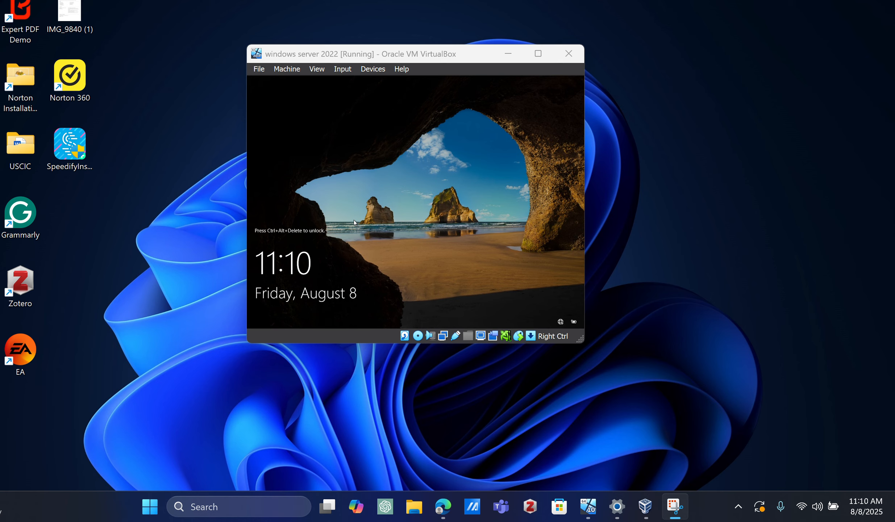
# Step: Send Ctrl-Alt-Del to the virtual machine, sign in as domain Administrator with the account password, and dismiss the Windows Admin Center message
pyautogui.click(409, 248)
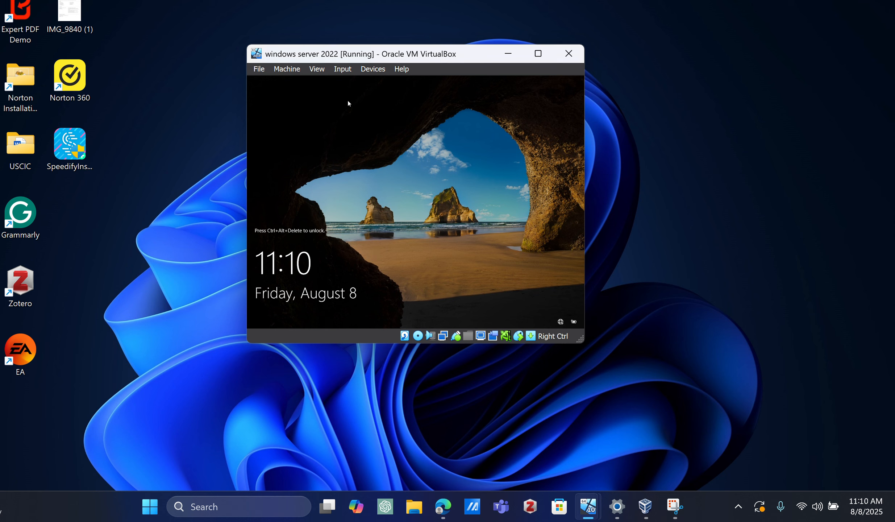
pyautogui.click(343, 69)
pyautogui.moveTo(380, 89)
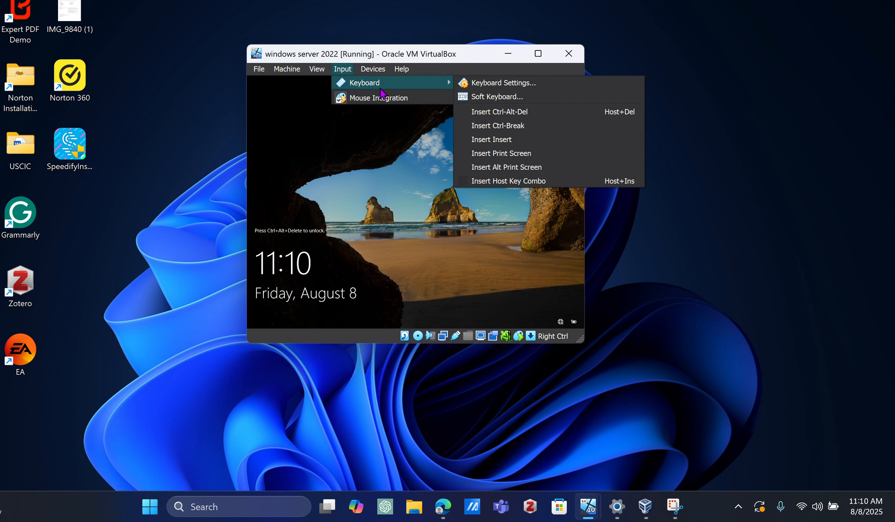
pyautogui.click(499, 112)
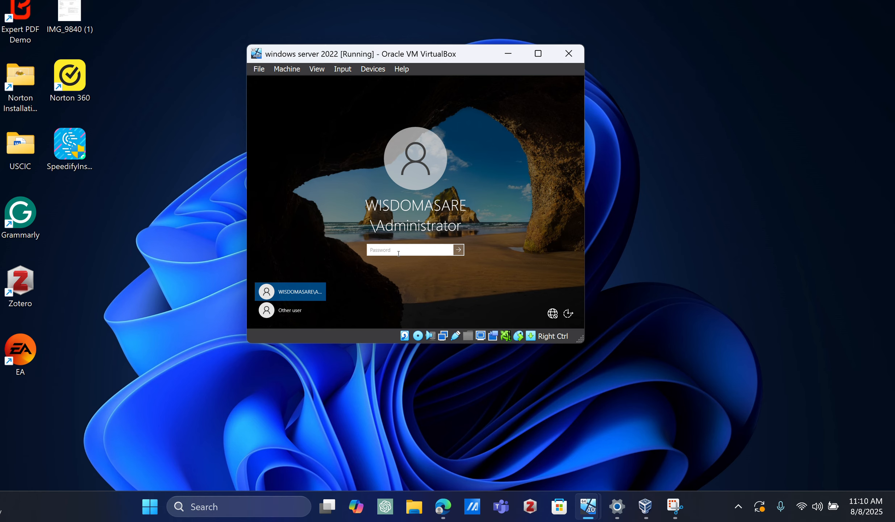
pyautogui.write('•••••••••••')
pyautogui.press('Return')
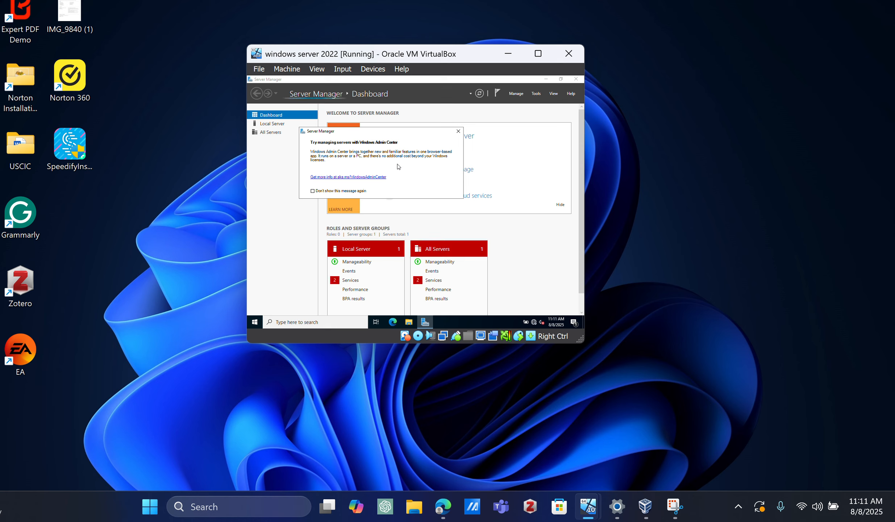
pyautogui.click(458, 131)
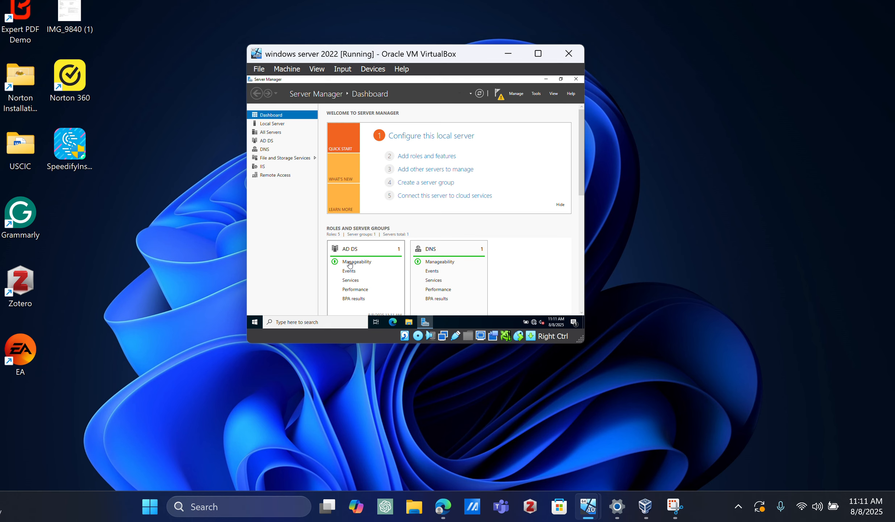
# Step: Open Active Directory Users and Computers from the Windows Administrative Tools and expand the .local domain in the tree
pyautogui.click(257, 325)
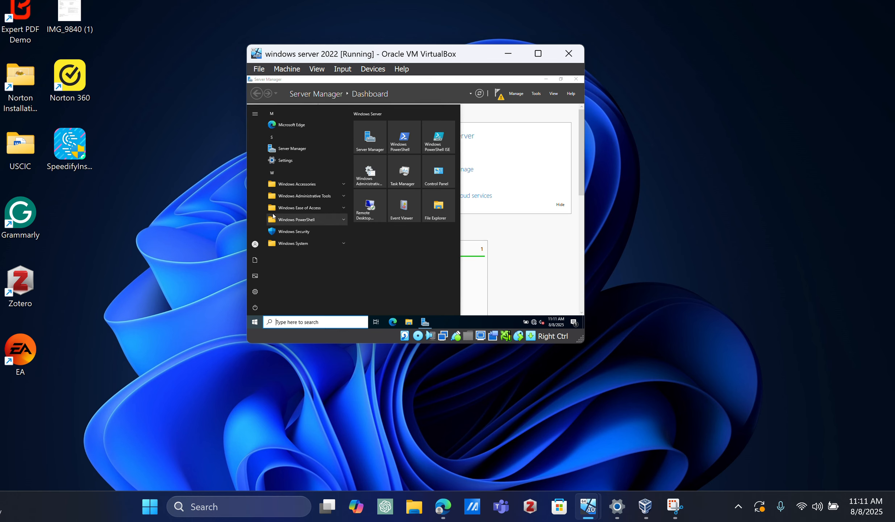
pyautogui.click(343, 196)
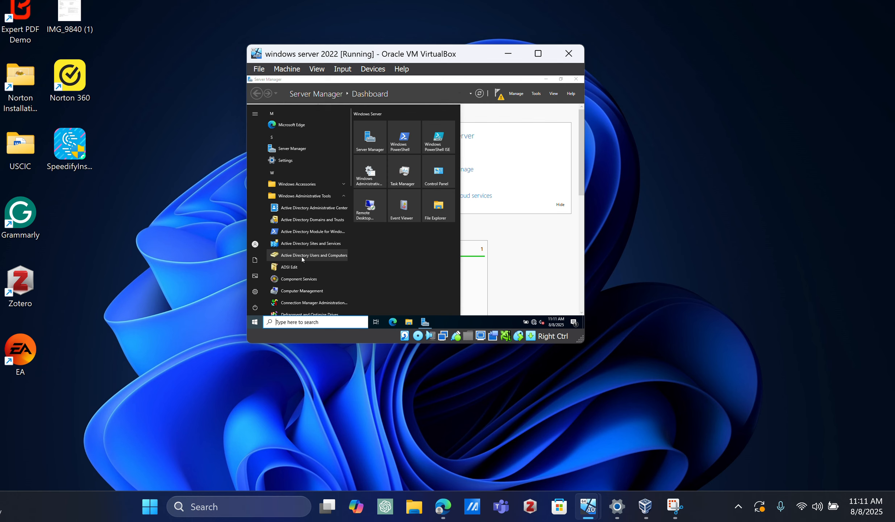
pyautogui.click(310, 258)
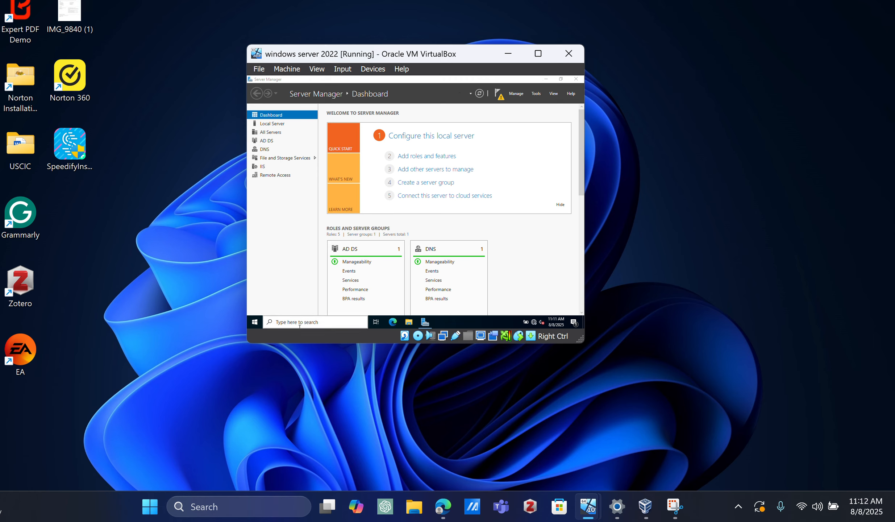
pyautogui.click(254, 319)
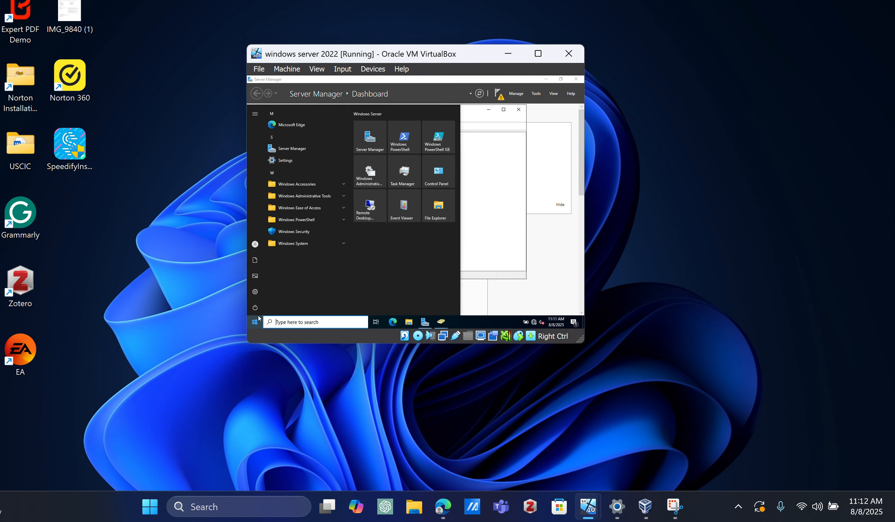
pyautogui.click(323, 197)
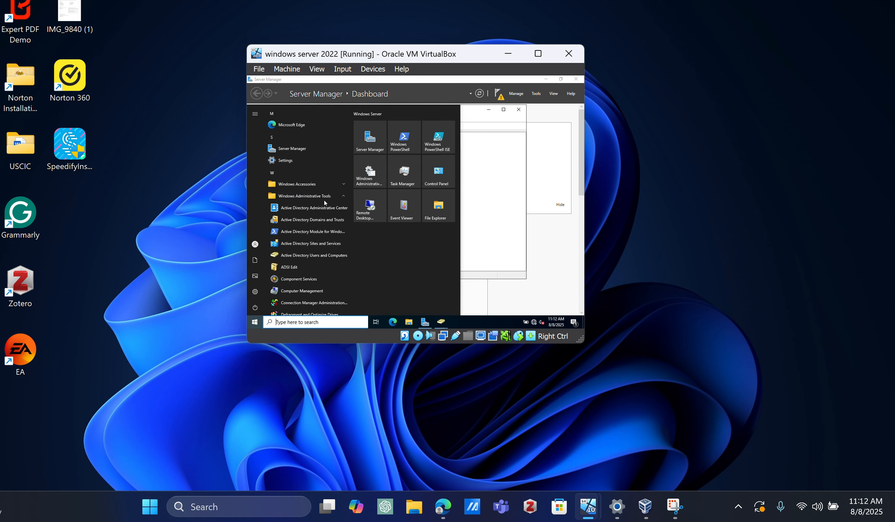
pyautogui.click(295, 254)
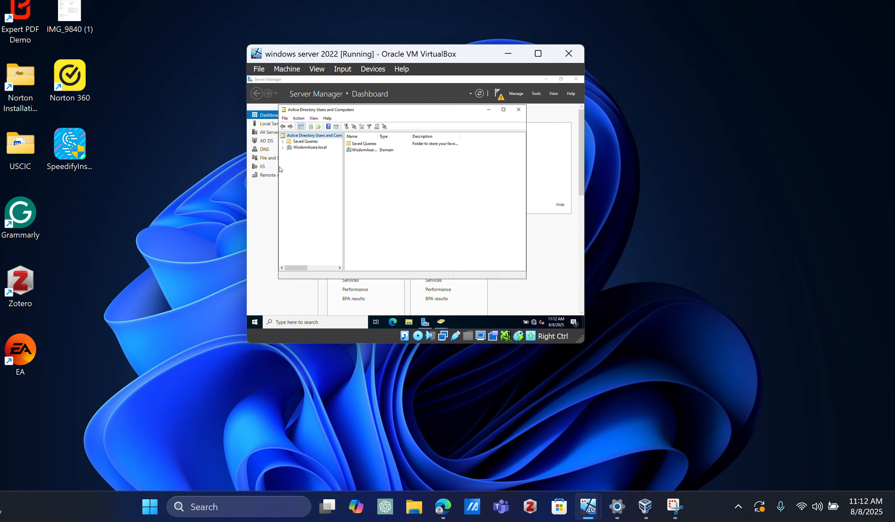
pyautogui.click(310, 147)
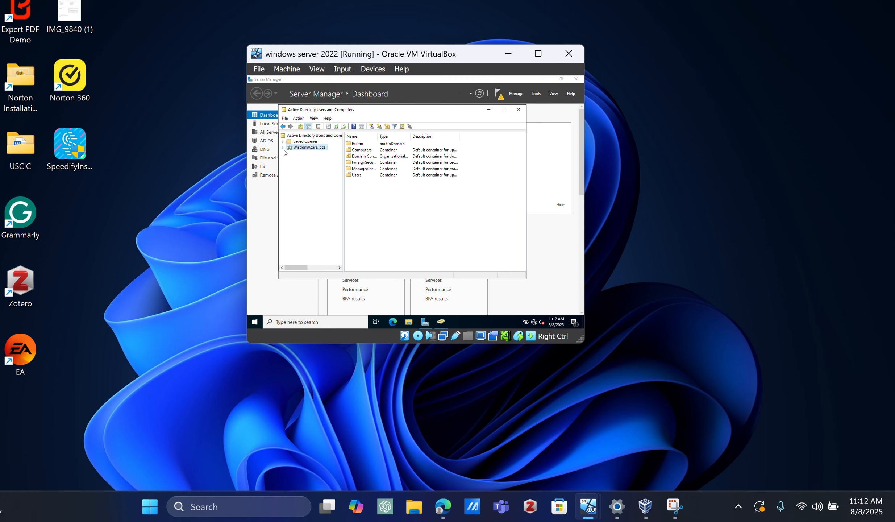
pyautogui.click(282, 148)
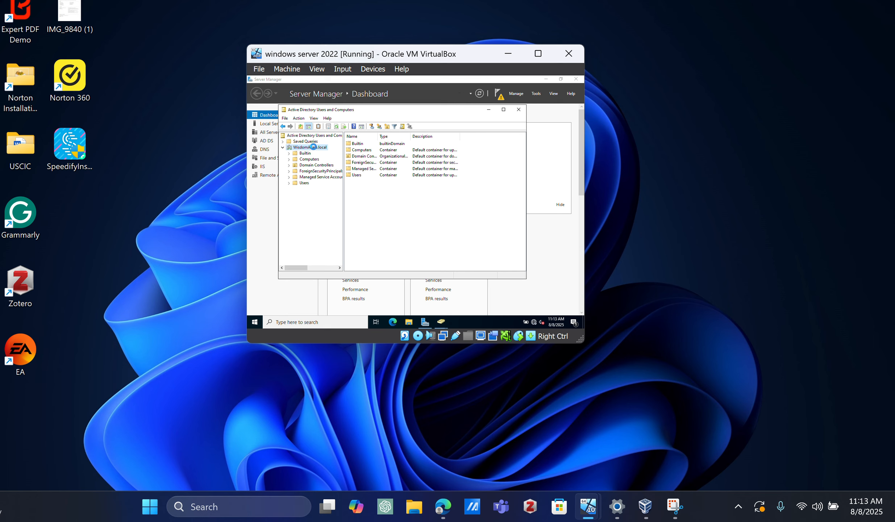
# Step: Create an organizational unit named IT directly under the .local domain
pyautogui.rightClick(313, 149)
pyautogui.moveTo(358, 197)
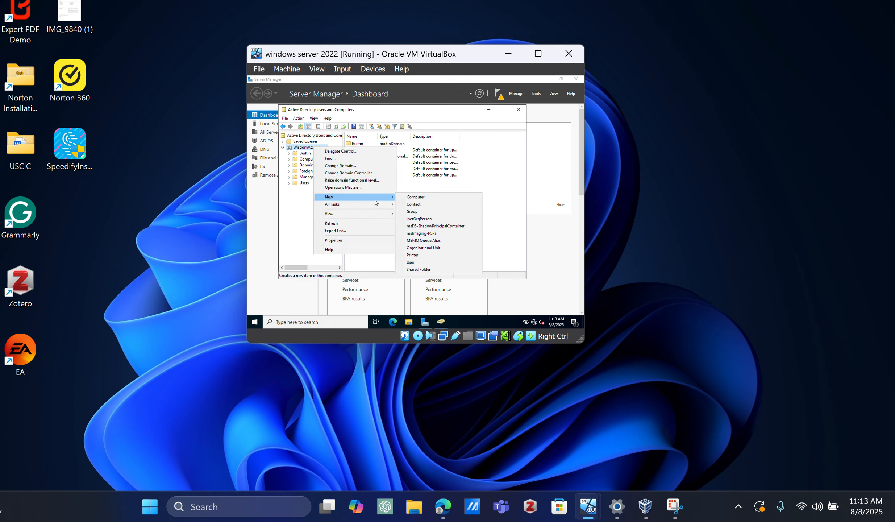
pyautogui.click(425, 249)
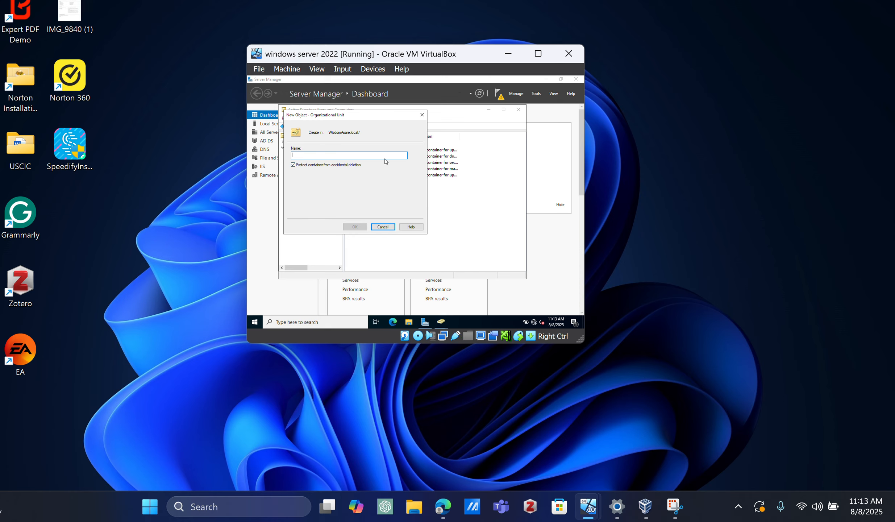
pyautogui.write('IT')
pyautogui.click(352, 227)
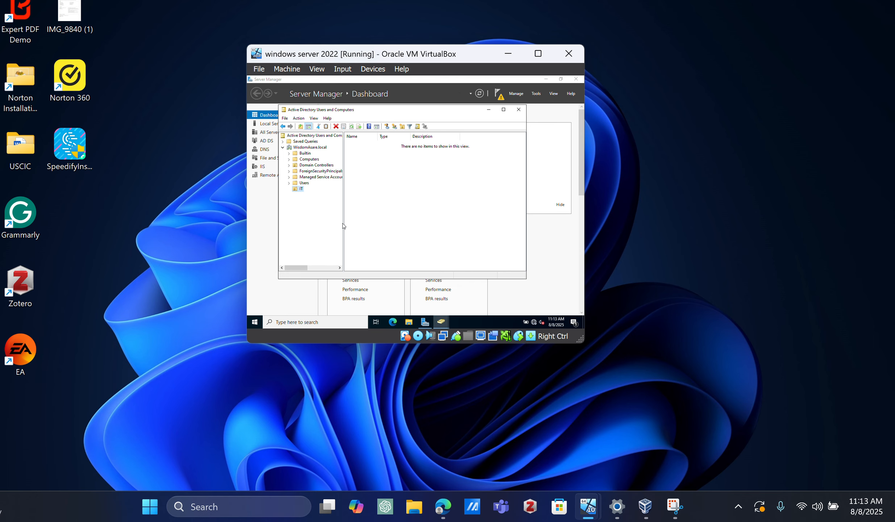
# Step: Create an organizational unit named HR directly under the .local domain
pyautogui.click(303, 148)
pyautogui.rightClick(303, 149)
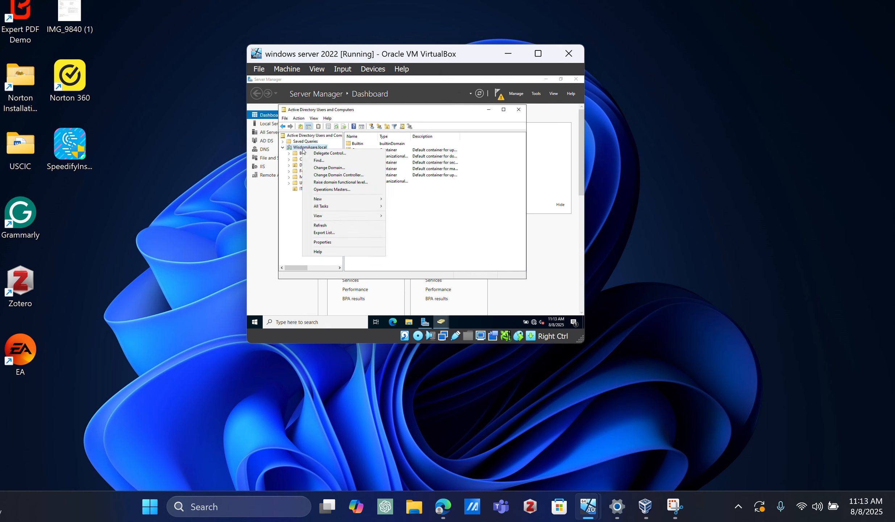
pyautogui.moveTo(369, 202)
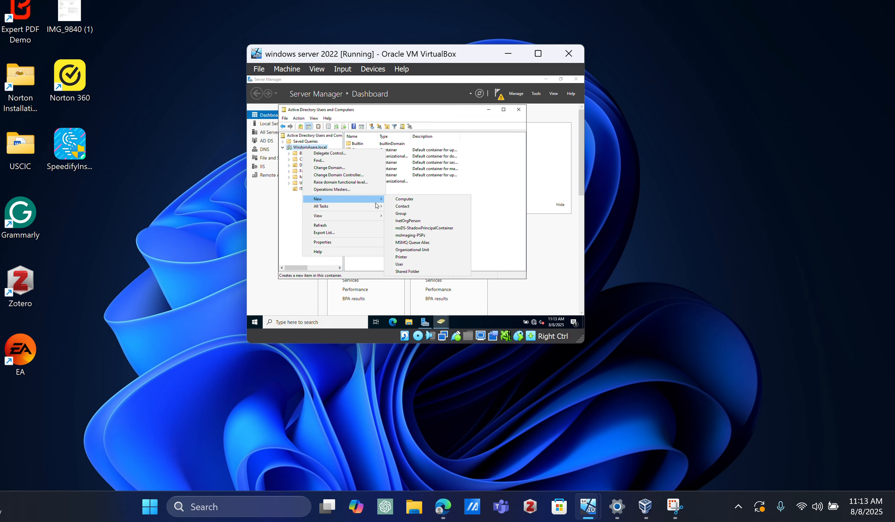
pyautogui.click(417, 253)
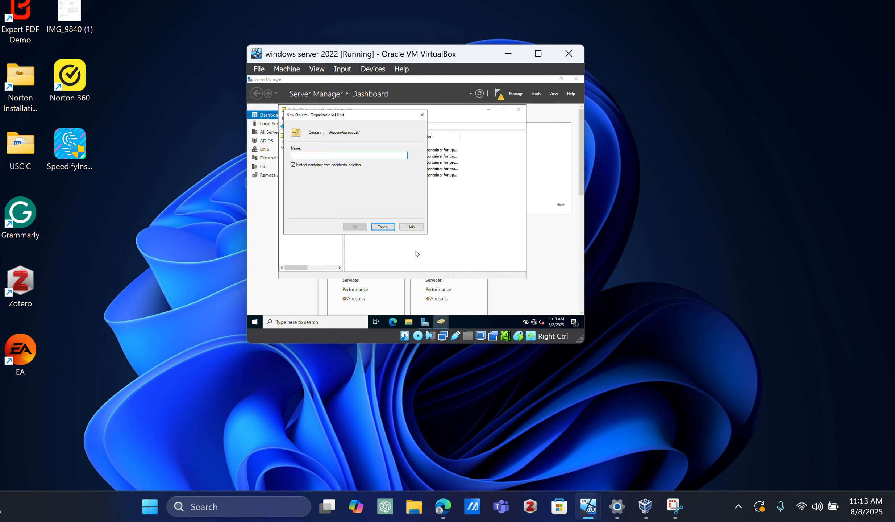
pyautogui.write('HR')
pyautogui.click(352, 226)
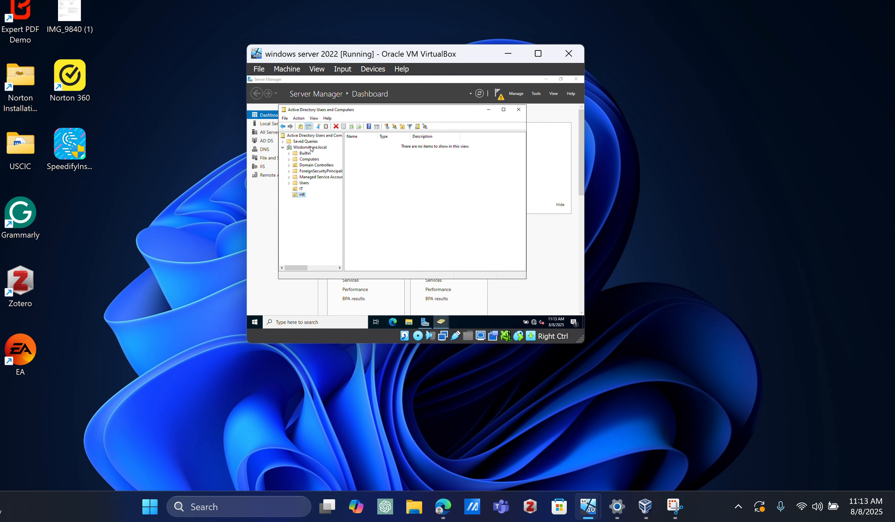
# Step: Create an organizational unit named Sales directly under the .local domain, and select the domain again to list its contents
pyautogui.click(310, 148)
pyautogui.rightClick(310, 148)
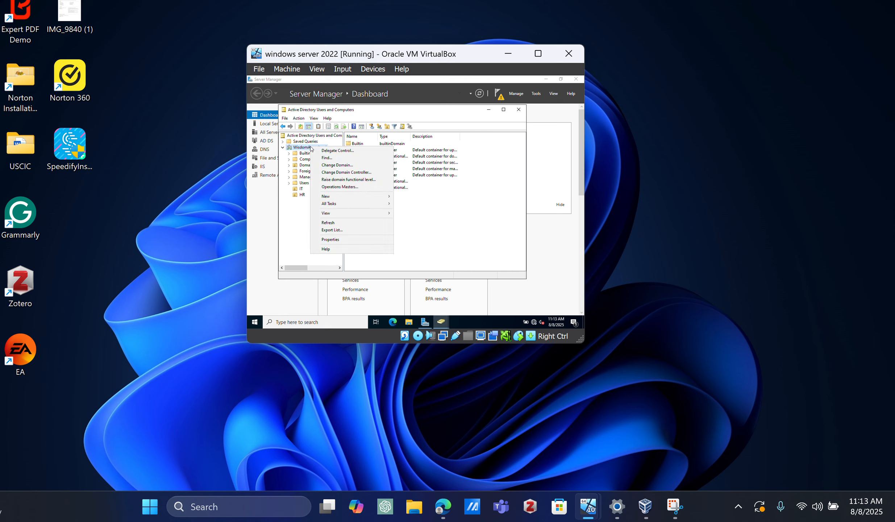
pyautogui.moveTo(343, 214)
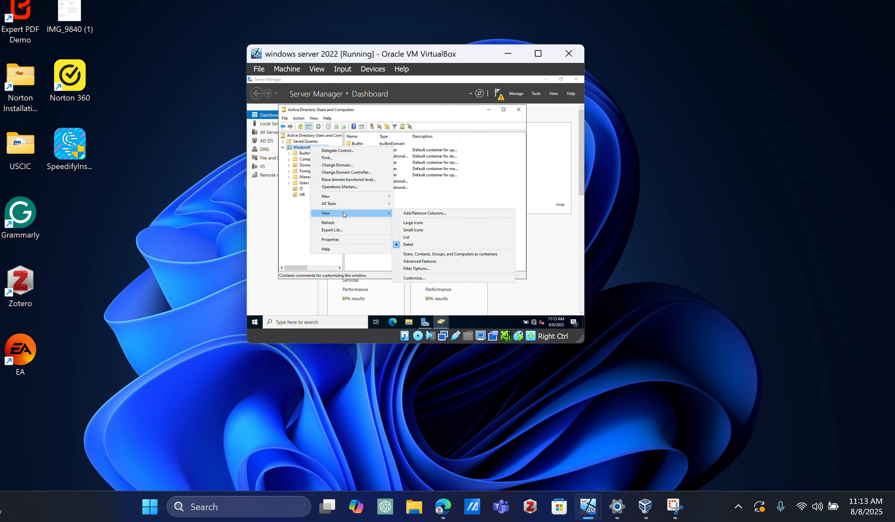
pyautogui.moveTo(375, 195)
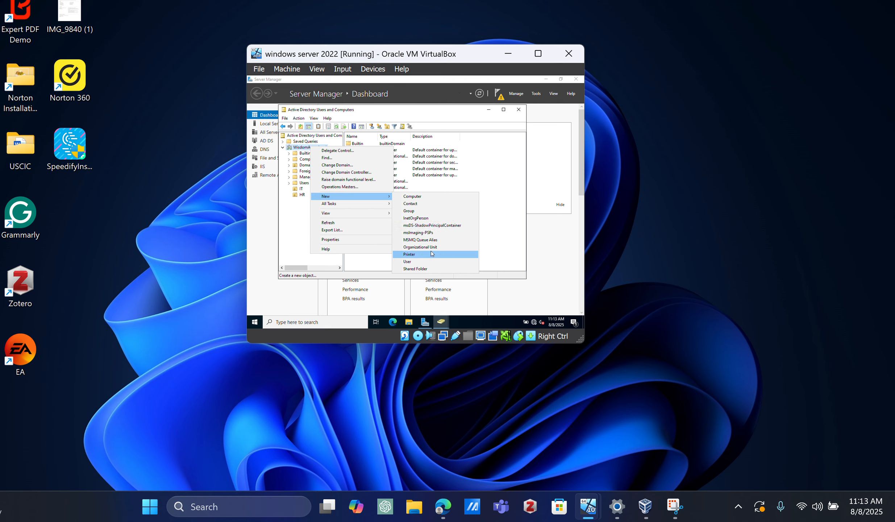
pyautogui.click(443, 247)
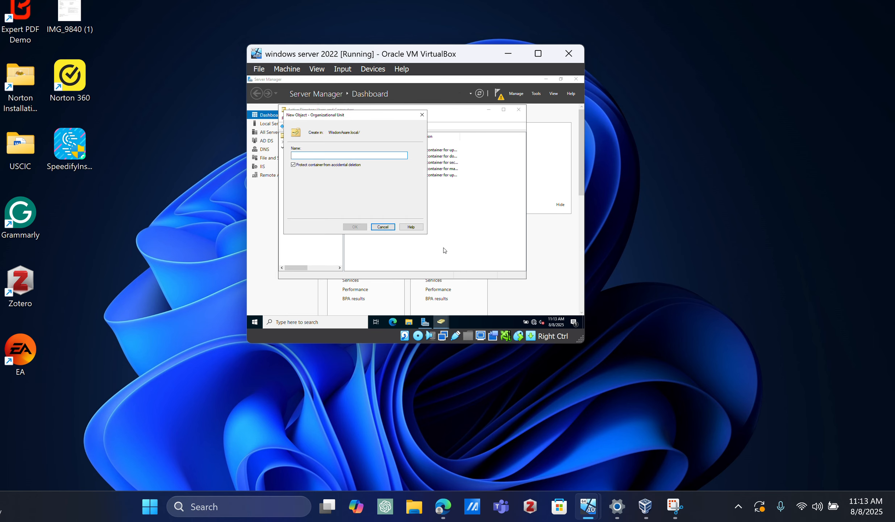
pyautogui.write('S')
pyautogui.click(354, 227)
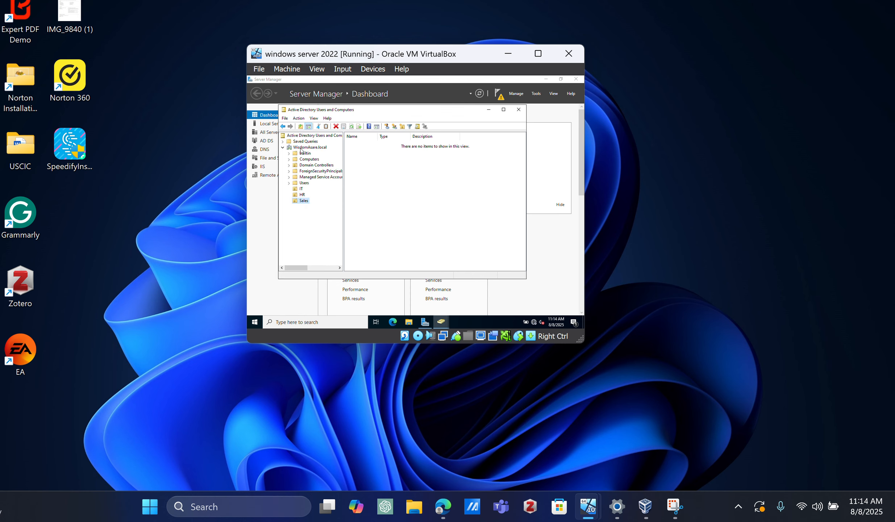
pyautogui.click(303, 147)
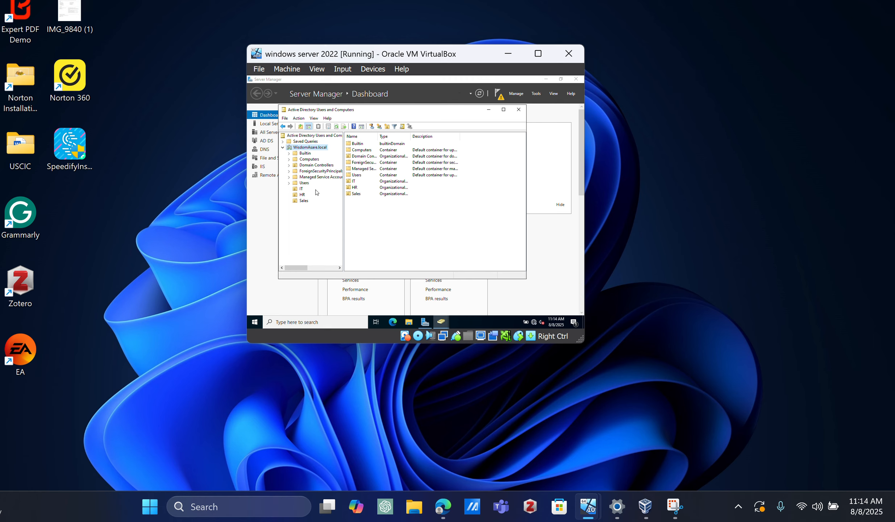
# Step: Start a new user in the IT organizational unit, entering the person's first name, last name and user logon name
pyautogui.click(300, 190)
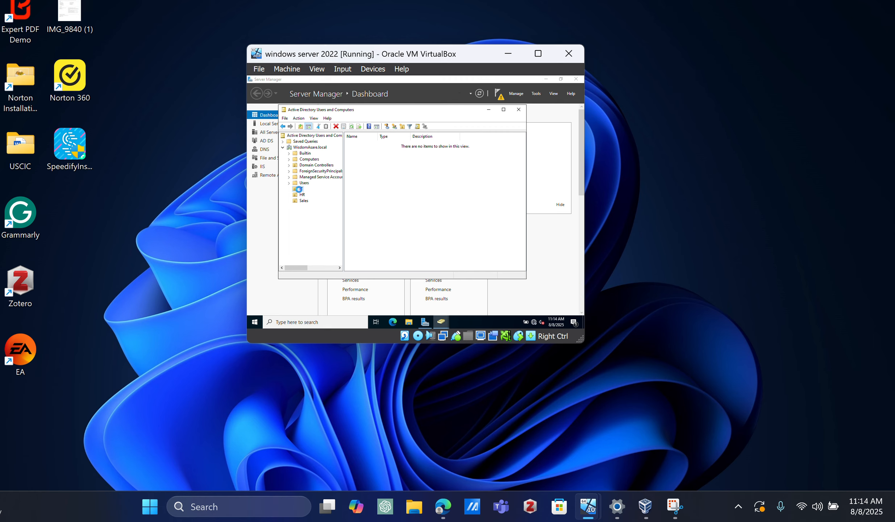
pyautogui.rightClick(300, 191)
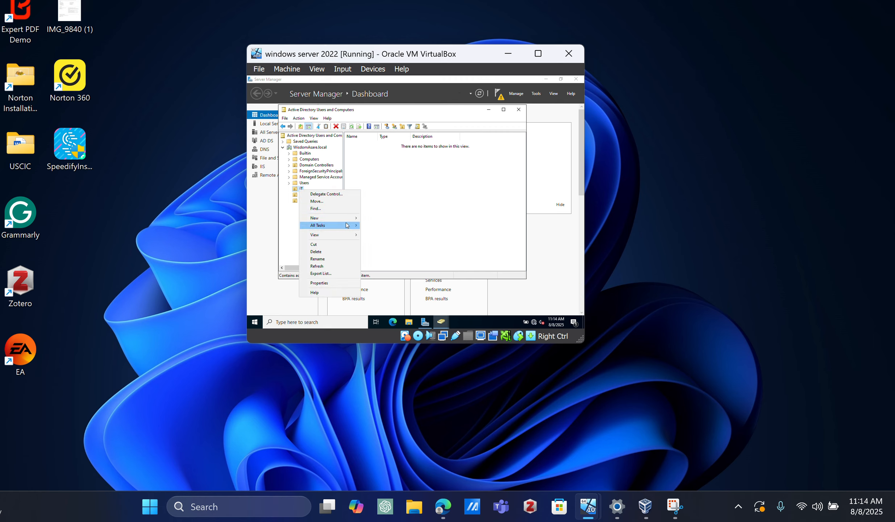
pyautogui.moveTo(348, 220)
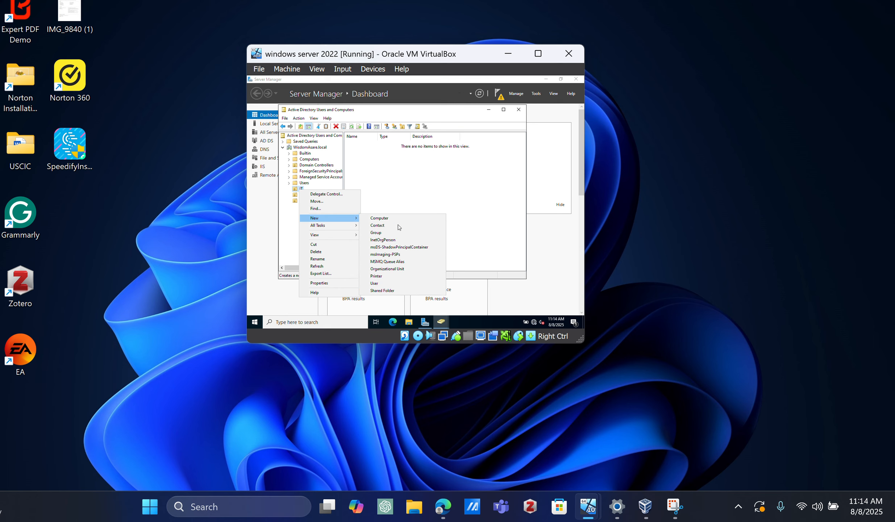
pyautogui.click(390, 283)
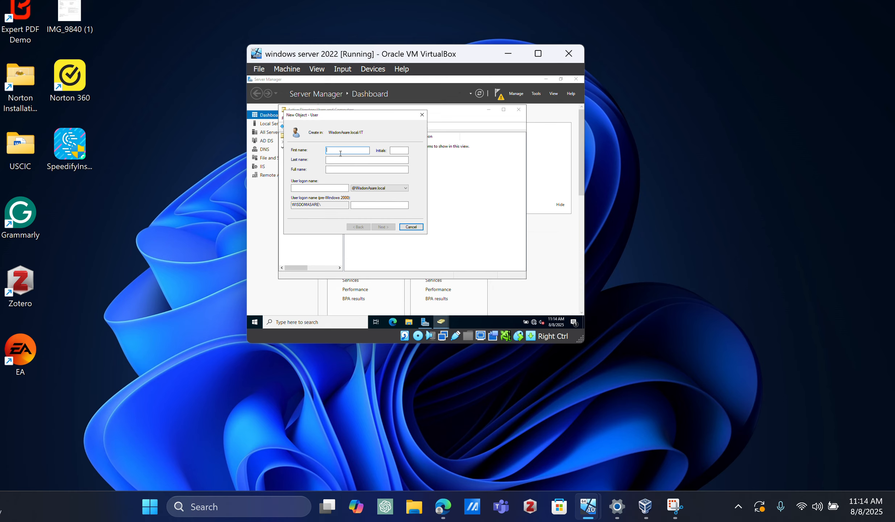
pyautogui.write('wisdom')
pyautogui.click(354, 160)
pyautogui.click(354, 161)
pyautogui.write('asare')
pyautogui.write('sare')
pyautogui.click(315, 186)
pyautogui.write('w')
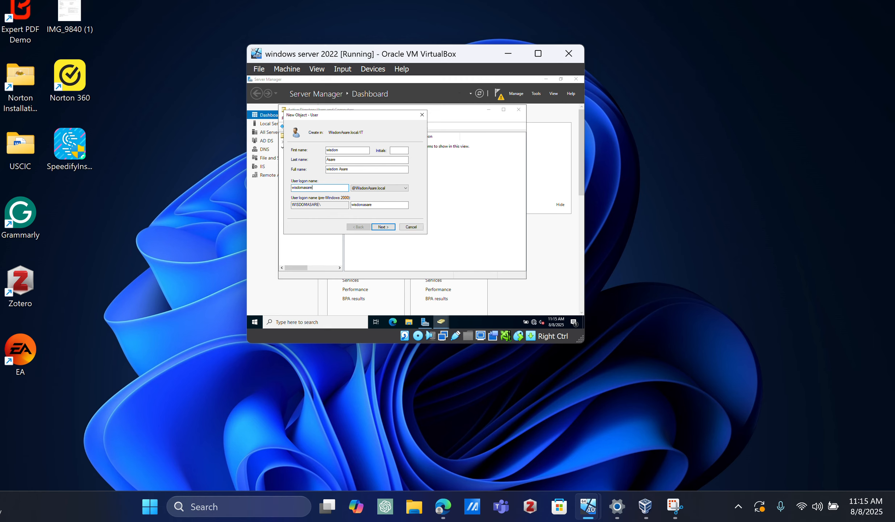
pyautogui.click(389, 228)
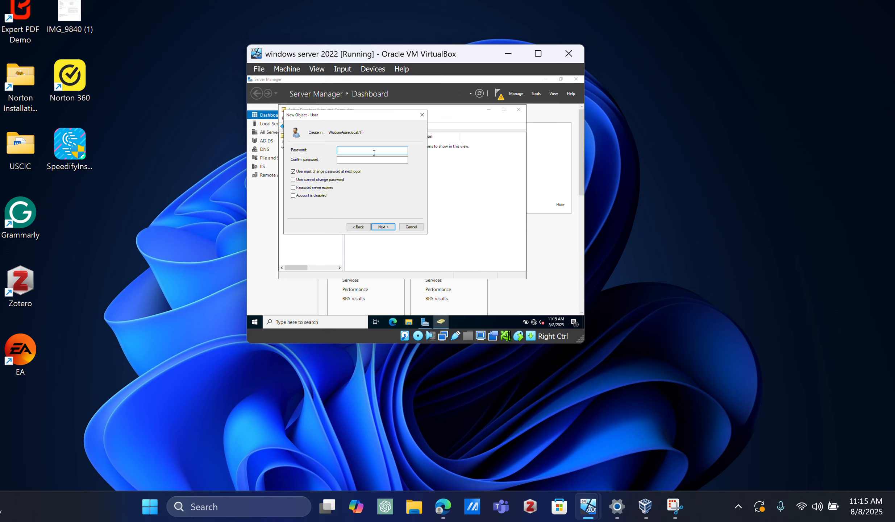
# Step: Enter and confirm a password for the new IT user, try to create the account, and dismiss the password policy message
pyautogui.write('****')
pyautogui.press('Tab')
pyautogui.write('******')
pyautogui.click(383, 227)
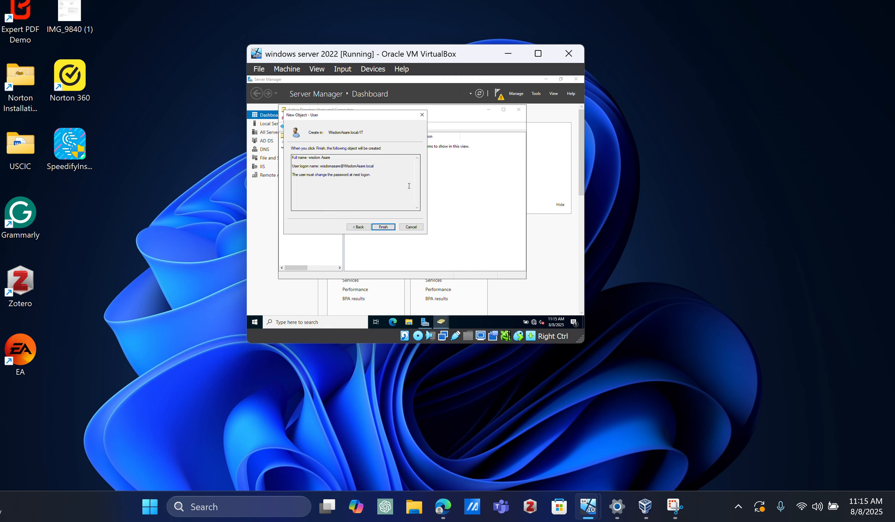
pyautogui.click(382, 227)
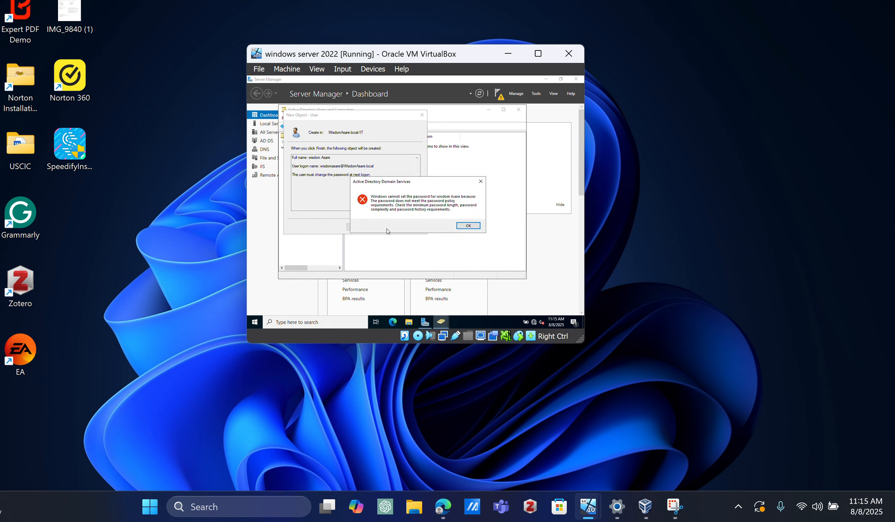
pyautogui.click(460, 226)
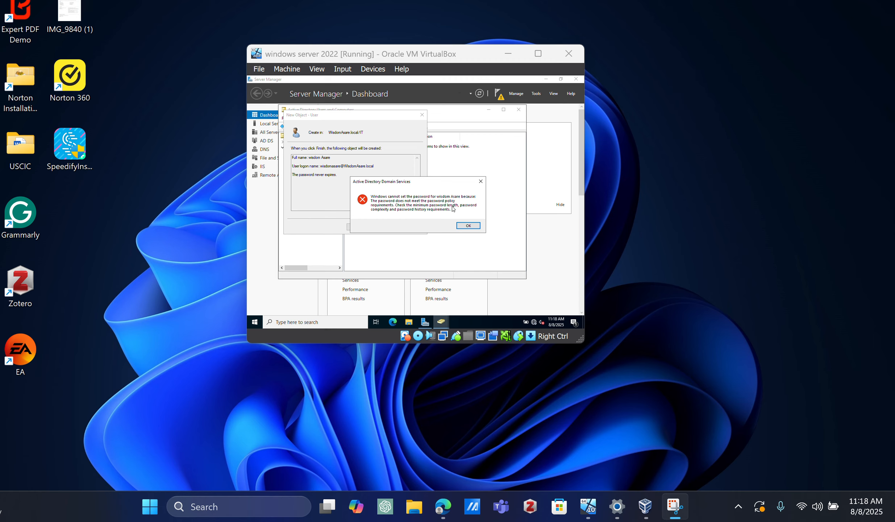
pyautogui.click(462, 228)
pyautogui.click(461, 226)
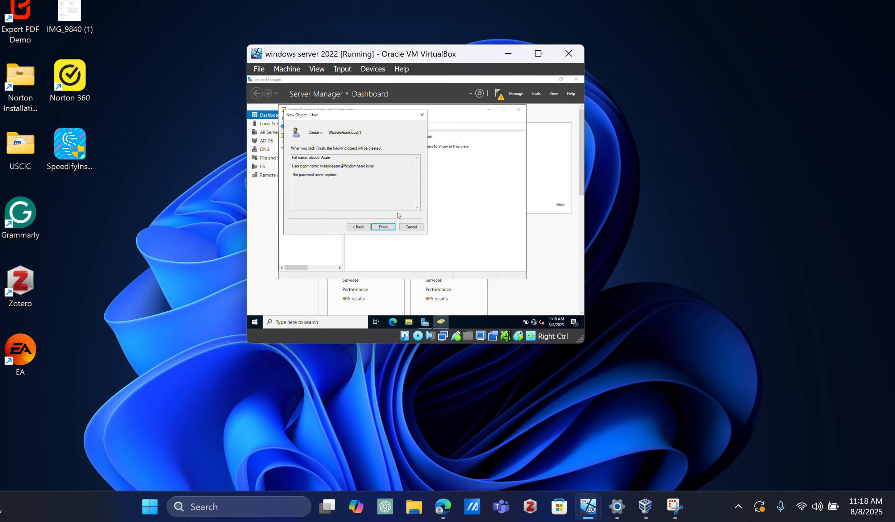
# Step: Return to the new user's password settings and clear the Password and Confirm password entries
pyautogui.click(358, 227)
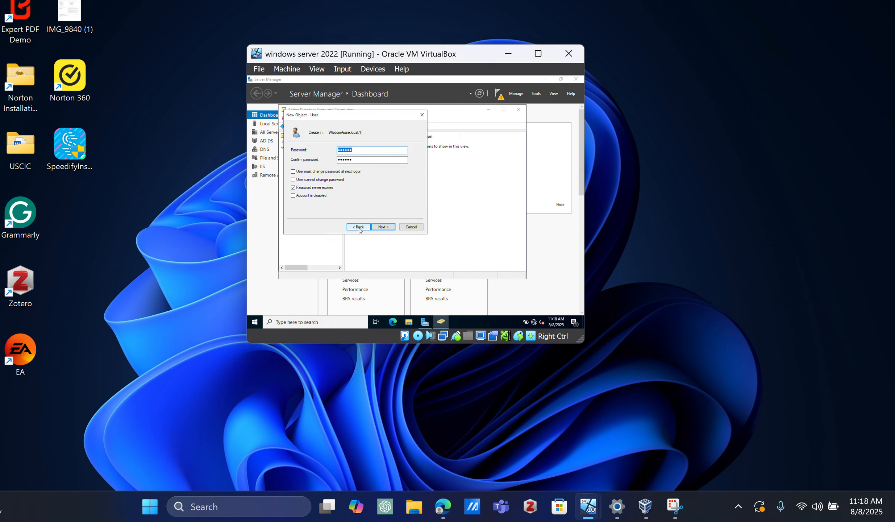
pyautogui.press('BackSpace')
pyautogui.click(398, 160)
pyautogui.press('BackSpace')
pyautogui.press('BackSpace')
pyautogui.press('BackSpace')
pyautogui.press('BackSpace')
pyautogui.press('BackSpace')
pyautogui.press('BackSpace')
# Step: Try to require a password change at next logon, and turn off the Password never expires option for the new user
pyautogui.click(293, 171)
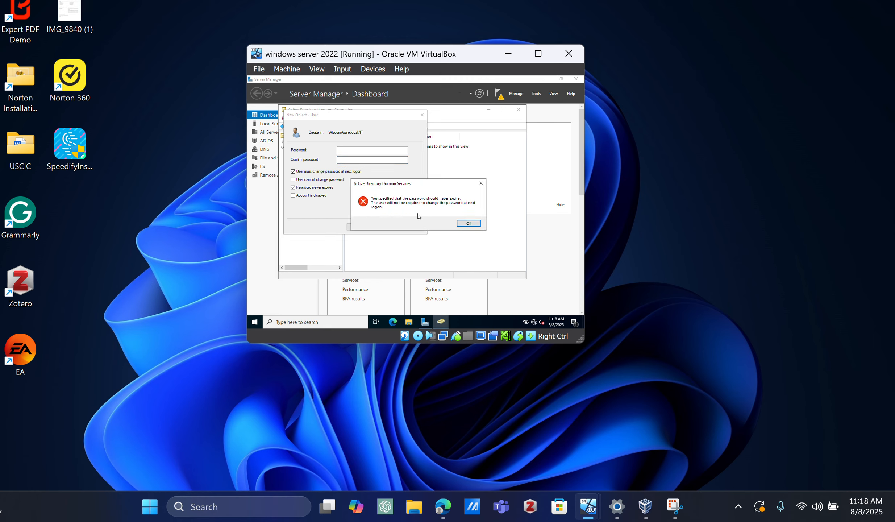
pyautogui.click(469, 224)
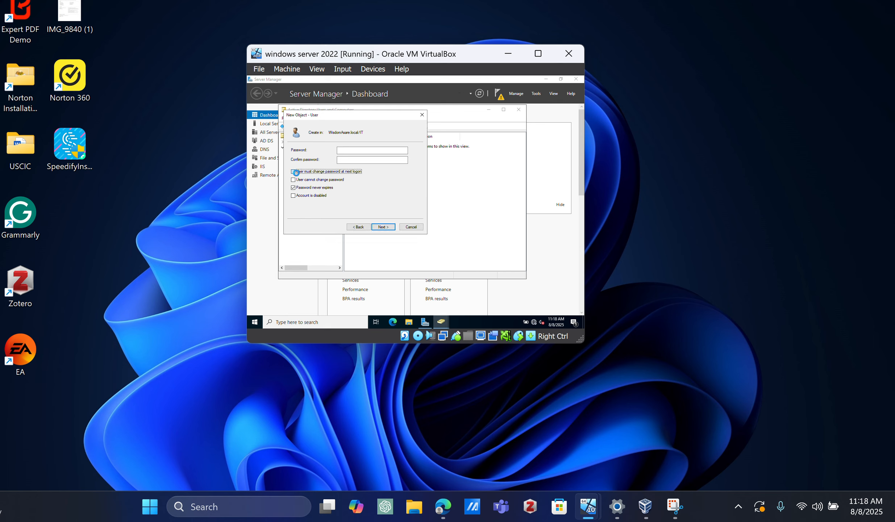
pyautogui.click(293, 171)
pyautogui.click(476, 224)
pyautogui.click(298, 188)
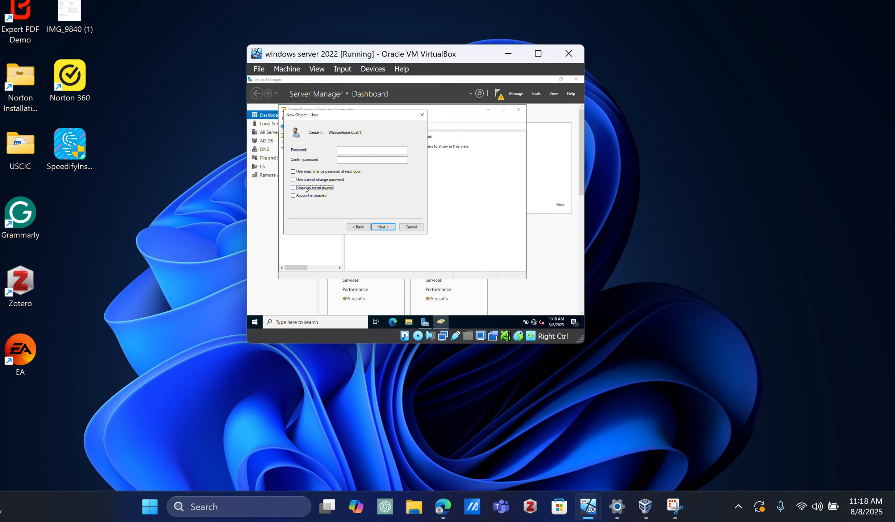
# Step: Require a password change at next logon, enter and confirm the new IT user's password, and finish creating the account
pyautogui.click(305, 171)
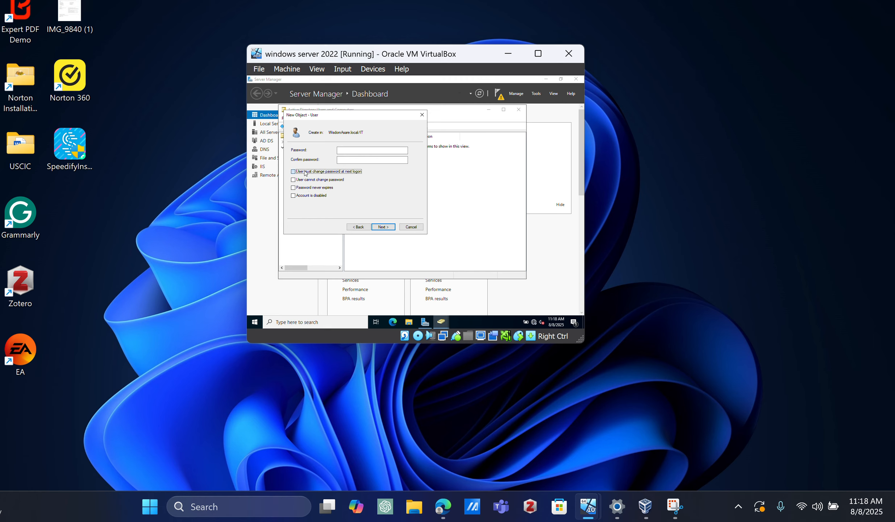
pyautogui.click(352, 149)
pyautogui.write('Pas')
pyautogui.write('P')
pyautogui.press('capslock')
pyautogui.write('a')
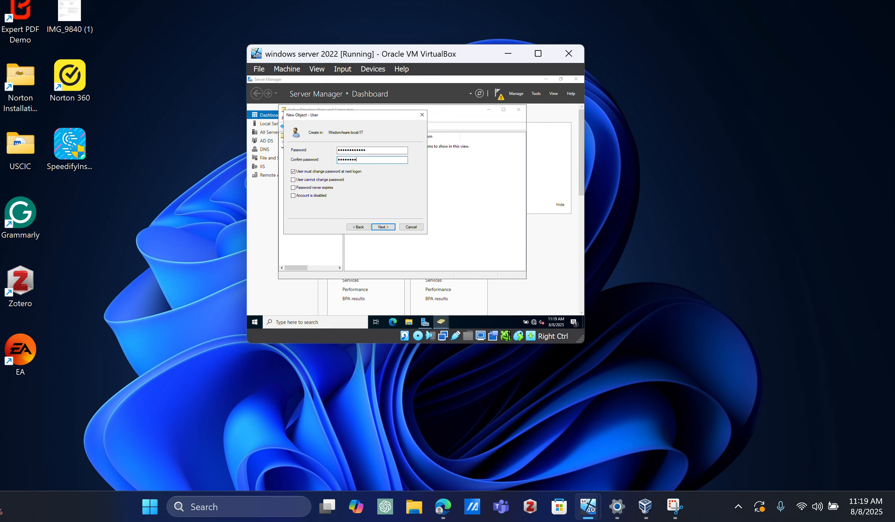
pyautogui.write('****')
pyautogui.click(383, 227)
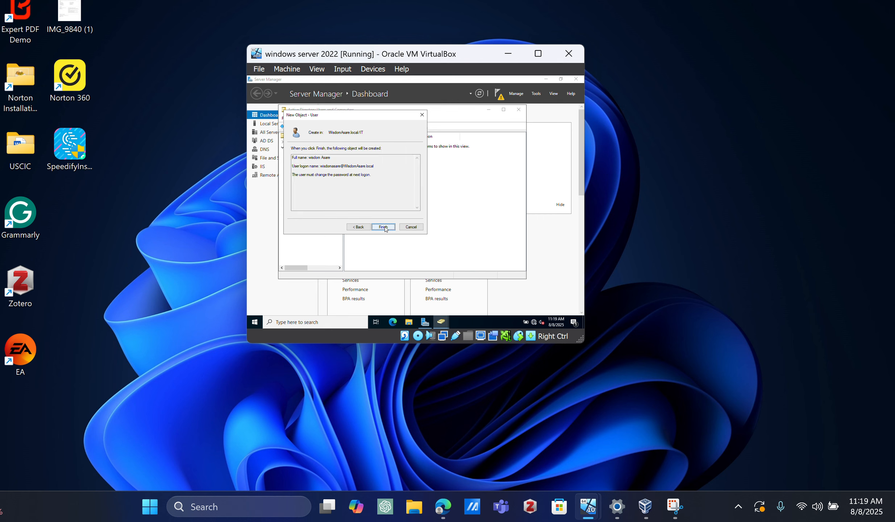
pyautogui.click(384, 227)
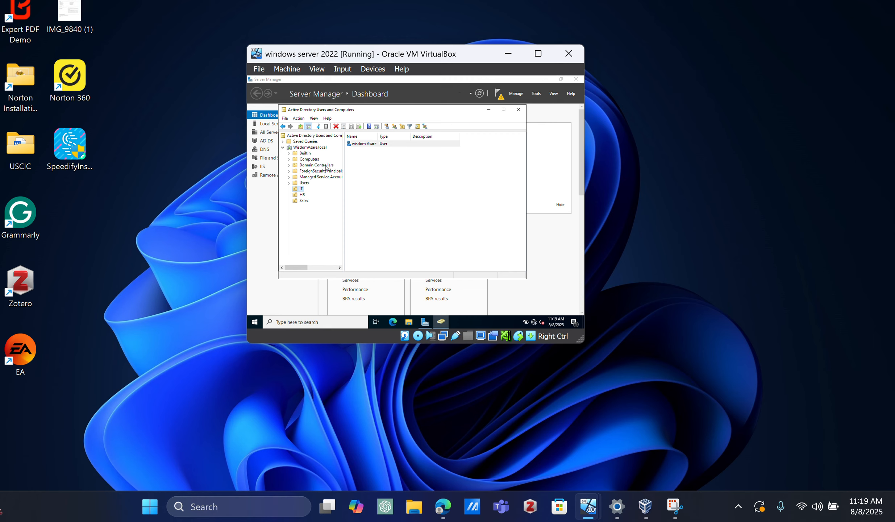
# Step: Start a second new user in the IT organizational unit and enter the person's first name
pyautogui.click(302, 189)
pyautogui.press('Return')
pyautogui.rightClick(298, 190)
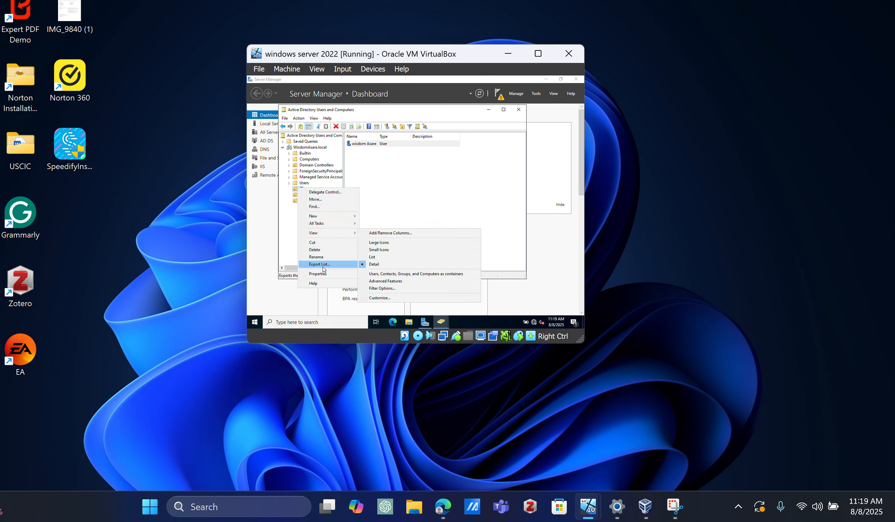
pyautogui.moveTo(342, 217)
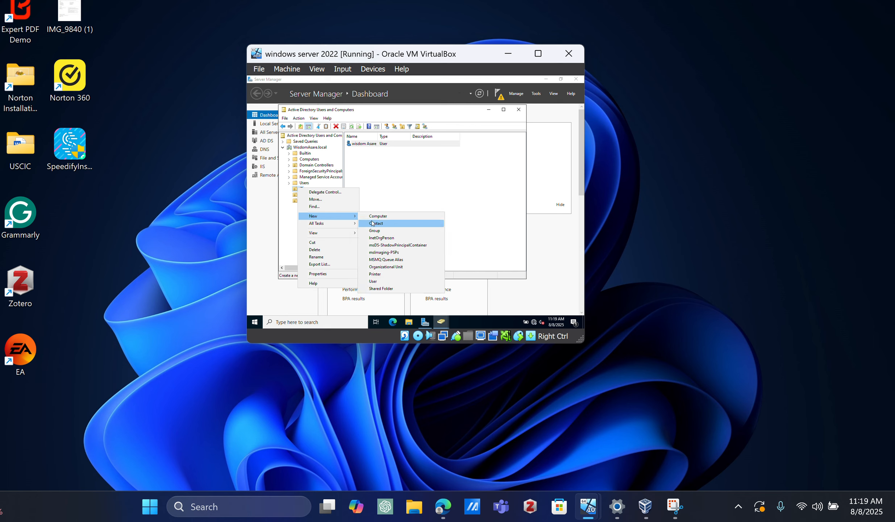
pyautogui.click(380, 282)
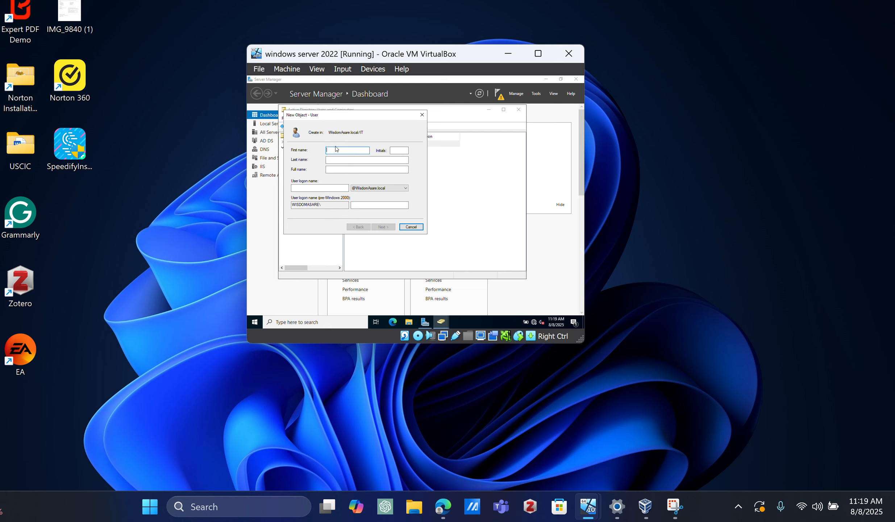
pyautogui.write('eve')
pyautogui.click(352, 12)
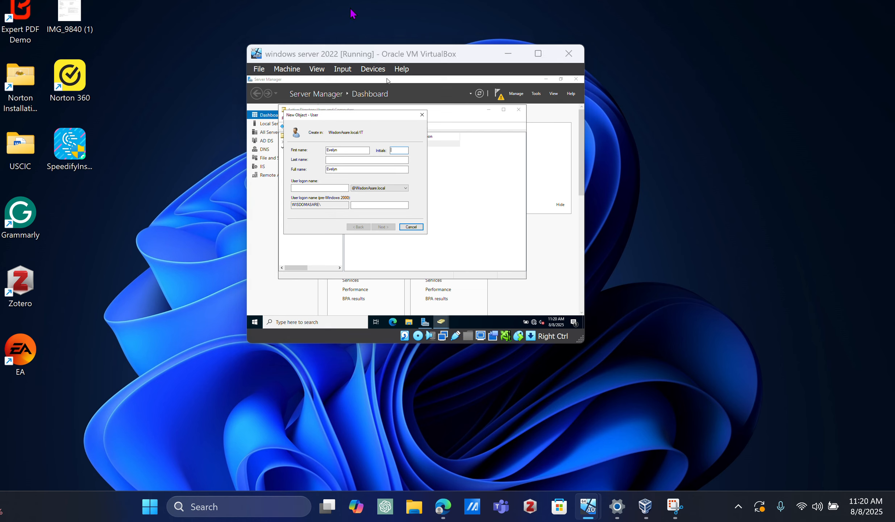
# Step: Enter the second IT user's last name and user logon name, and continue to the password settings
pyautogui.click(351, 170)
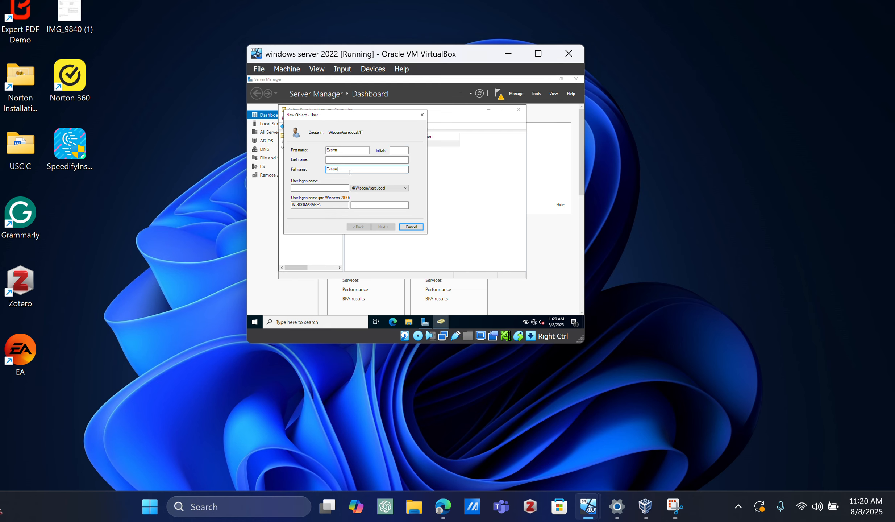
pyautogui.click(340, 162)
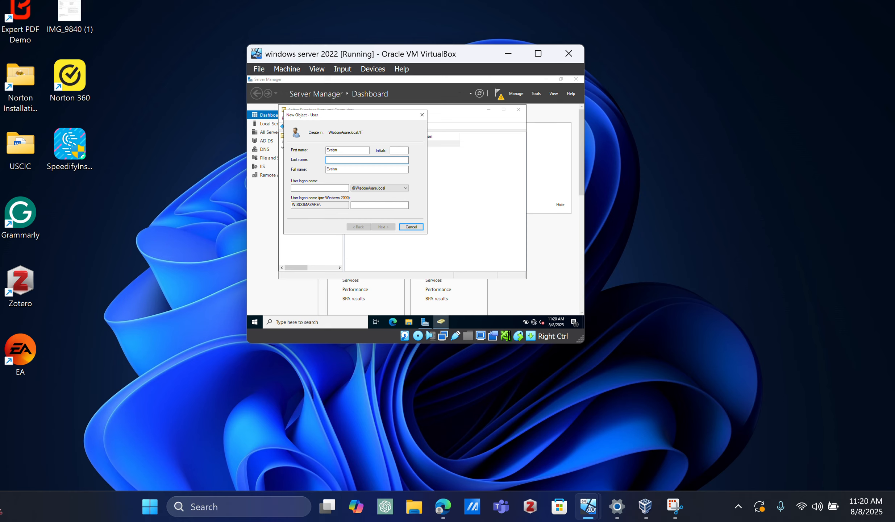
pyautogui.write('A')
pyautogui.click(326, 189)
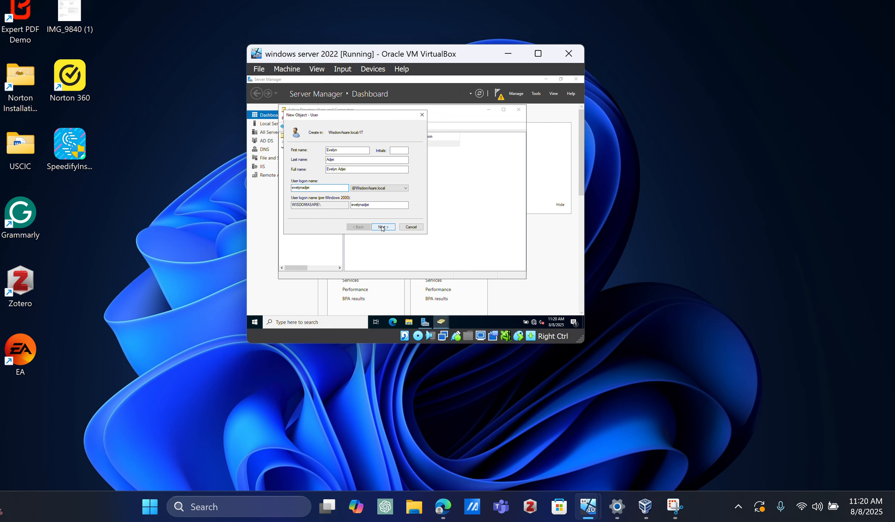
pyautogui.click(383, 227)
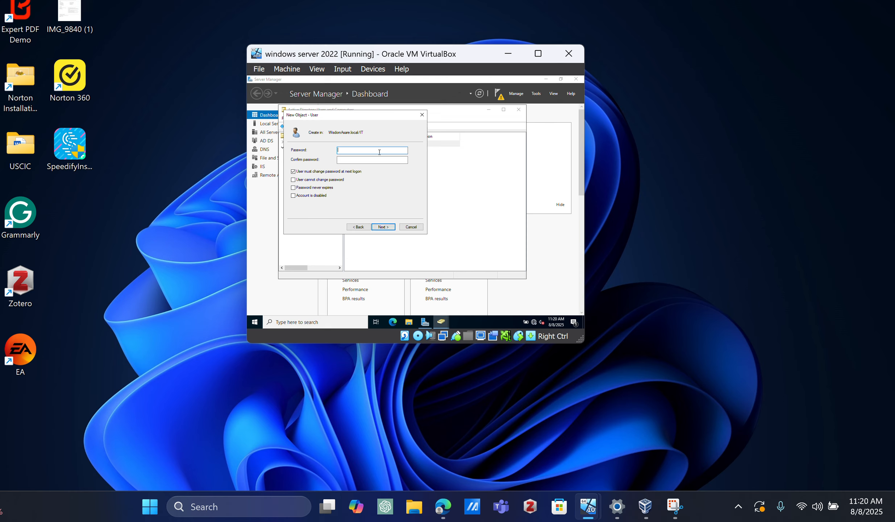
pyautogui.write('•')
pyautogui.press('capslock')
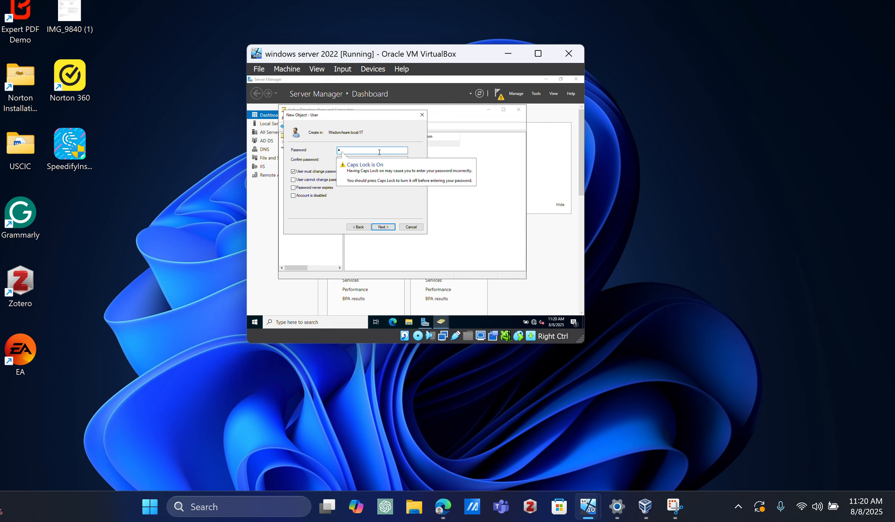
pyautogui.write('••••••')
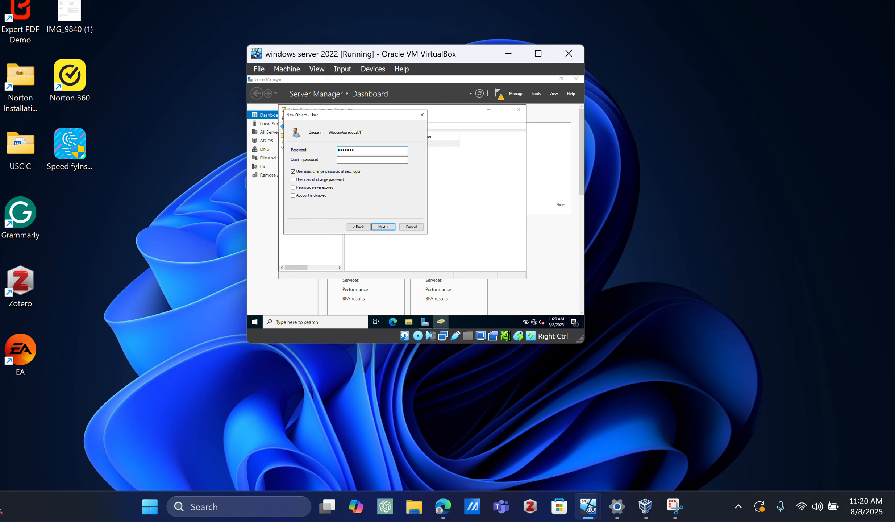
pyautogui.write('••••')
pyautogui.press('BackSpace')
pyautogui.press('BackSpace')
pyautogui.press('BackSpace')
pyautogui.press('BackSpace')
pyautogui.press('BackSpace')
pyautogui.press('BackSpace')
pyautogui.press('BackSpace')
pyautogui.press('BackSpace')
pyautogui.press('BackSpace')
pyautogui.press('BackSpace')
pyautogui.press('BackSpace')
pyautogui.press('BackSpace')
pyautogui.press('capslock')
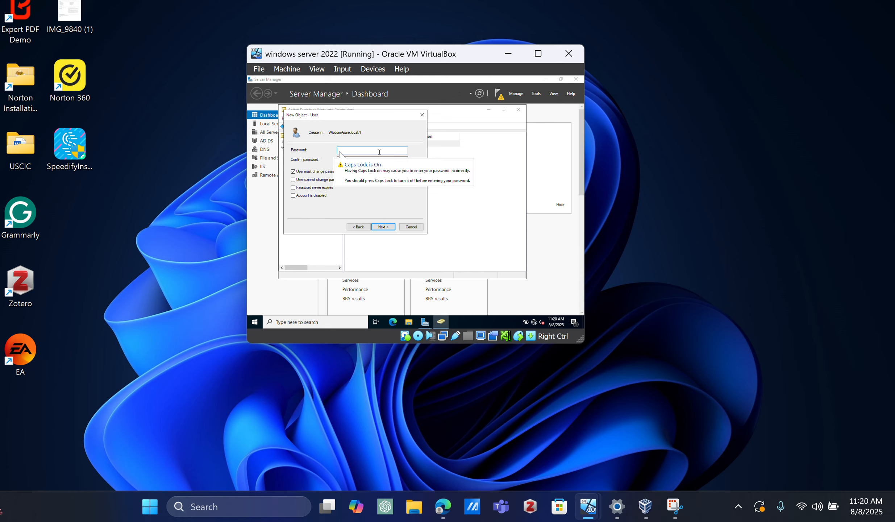
# Step: Enter and confirm the second IT user's password, keeping the password change at next logon required, and finish creating the account
pyautogui.press('capslock')
pyautogui.write('•')
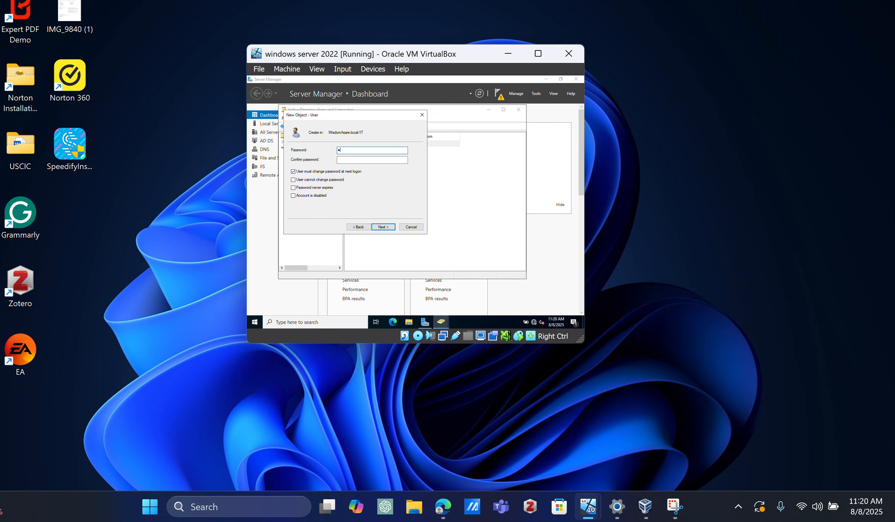
pyautogui.write('•••••••••')
pyautogui.press('Tab')
pyautogui.write('••••••••••••')
pyautogui.click(378, 233)
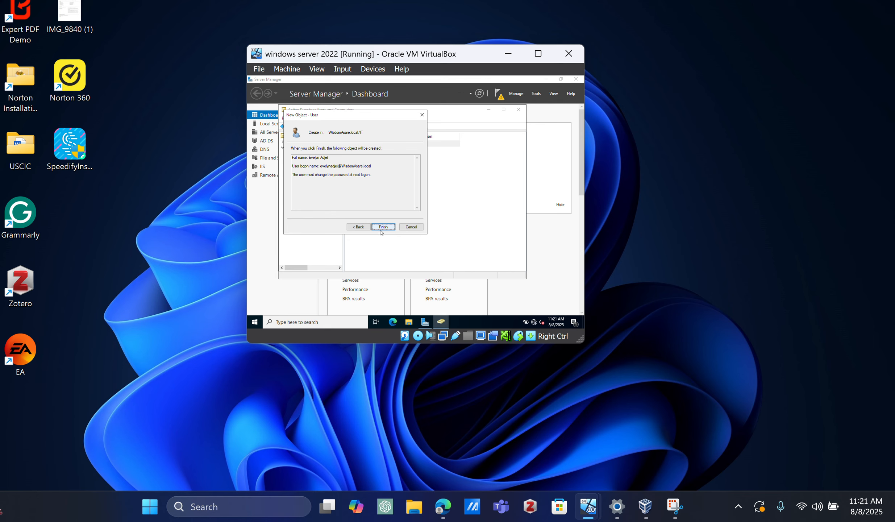
pyautogui.click(378, 232)
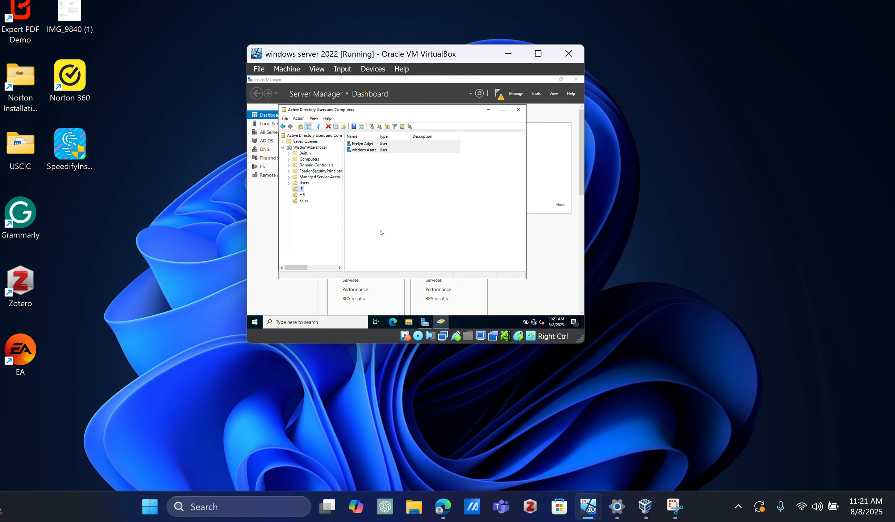
# Step: Start a third new user in the IT organizational unit, entering the person's first name, last name and user logon name
pyautogui.rightClick(298, 187)
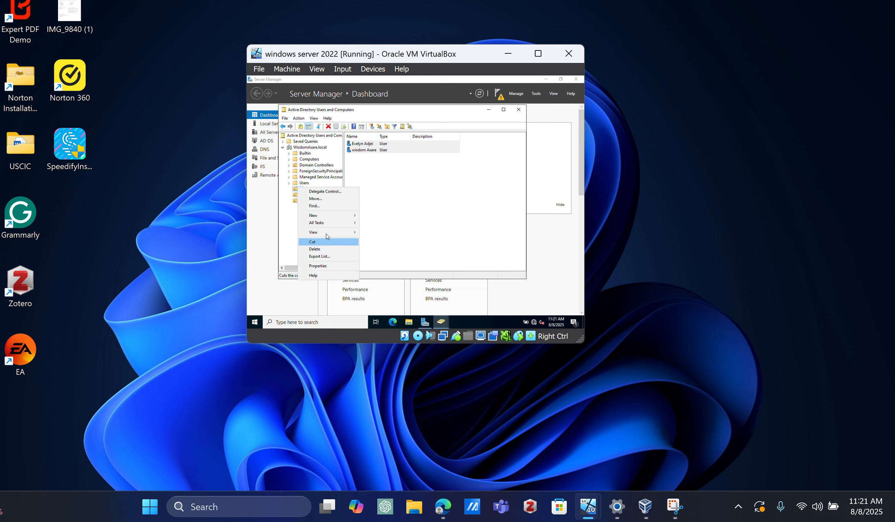
pyautogui.moveTo(350, 217)
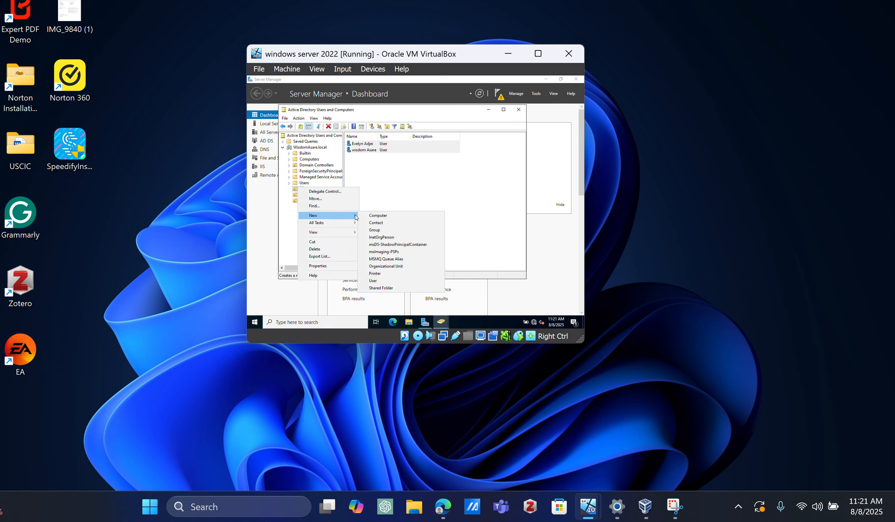
pyautogui.click(378, 281)
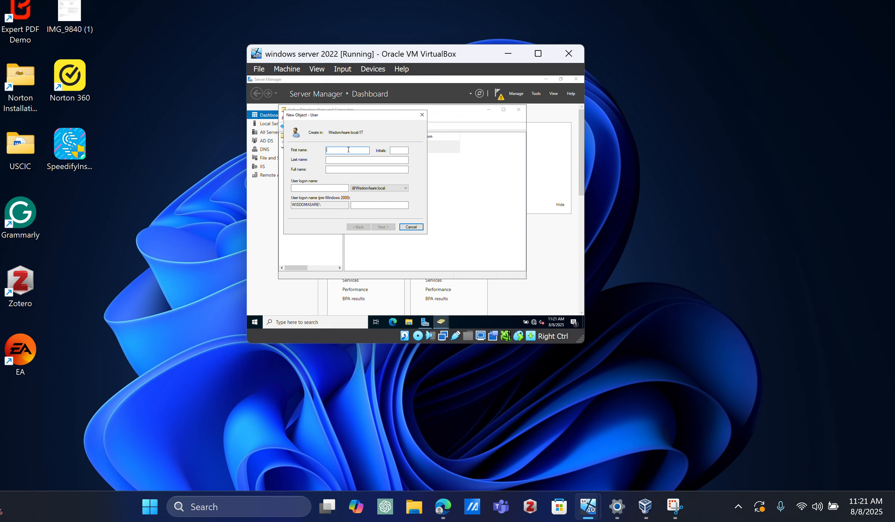
pyautogui.press('Tab')
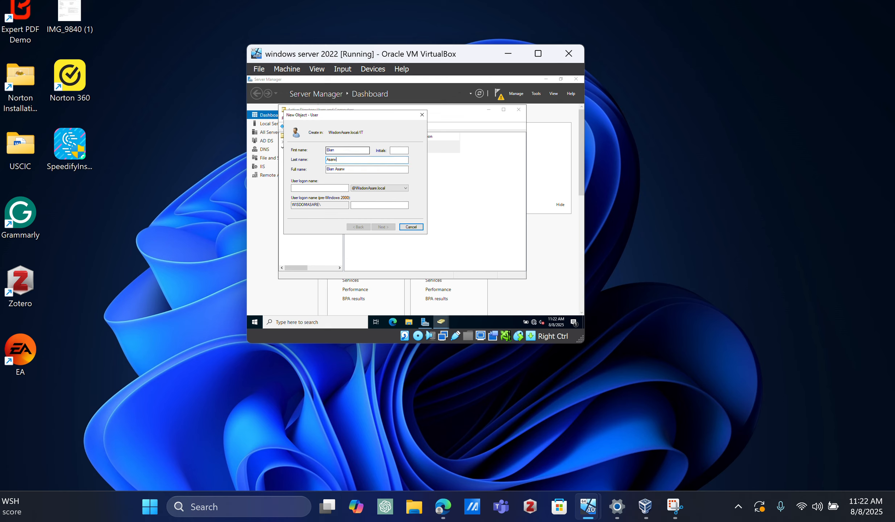
pyautogui.click(325, 188)
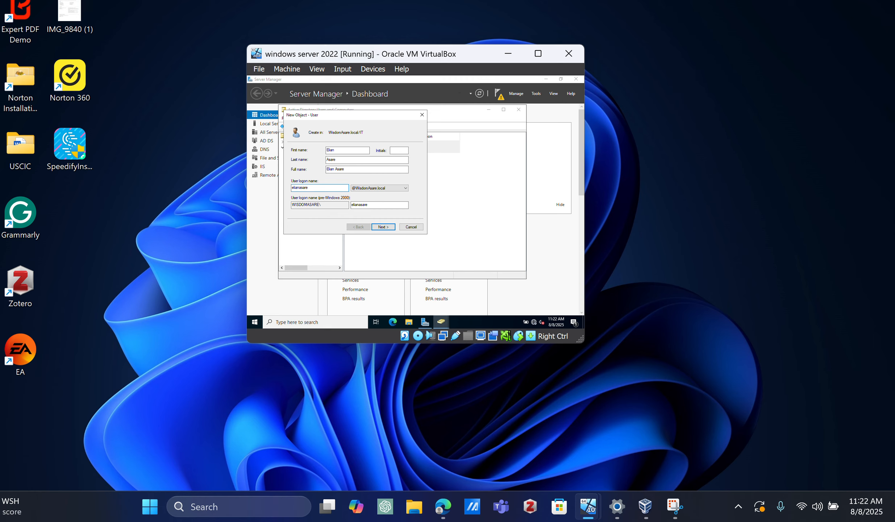
pyautogui.click(389, 228)
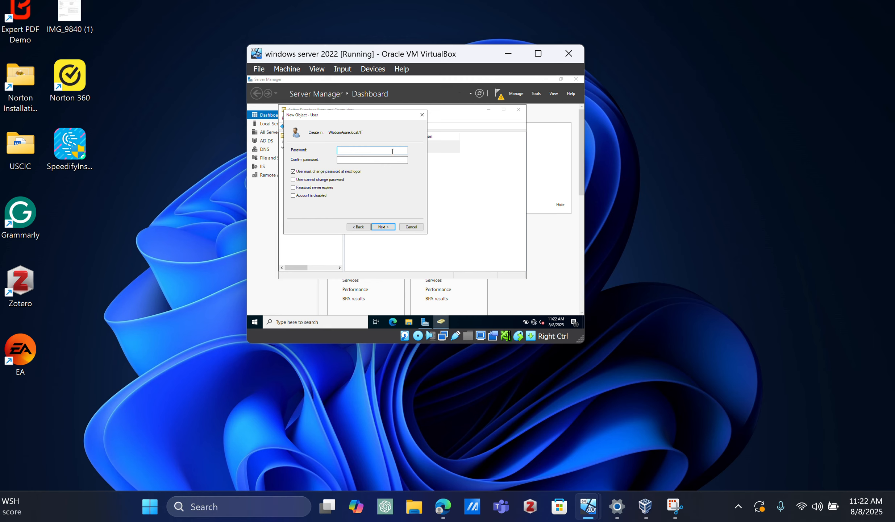
# Step: Enter and confirm the third IT user's password, keeping the password change at next logon required, and finish creating the account
pyautogui.write('Password123!')
pyautogui.press('Tab')
pyautogui.write('Password123!')
pyautogui.click(383, 227)
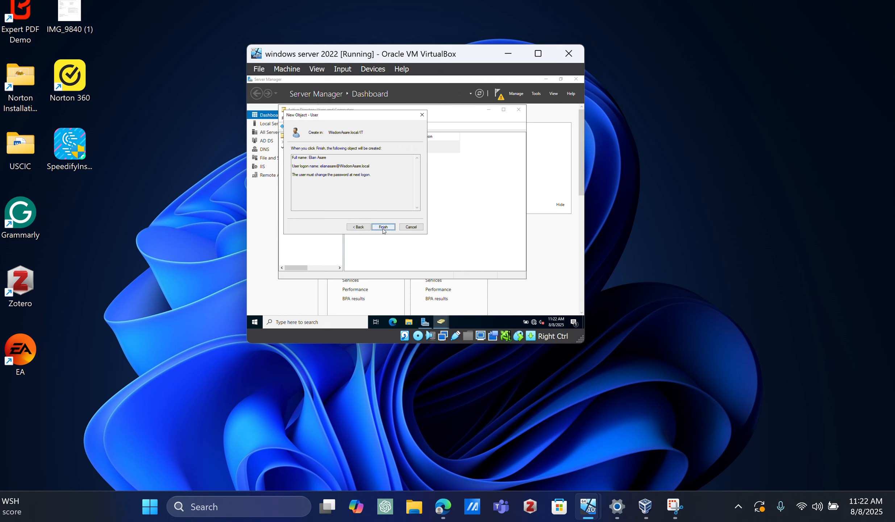
pyautogui.click(383, 227)
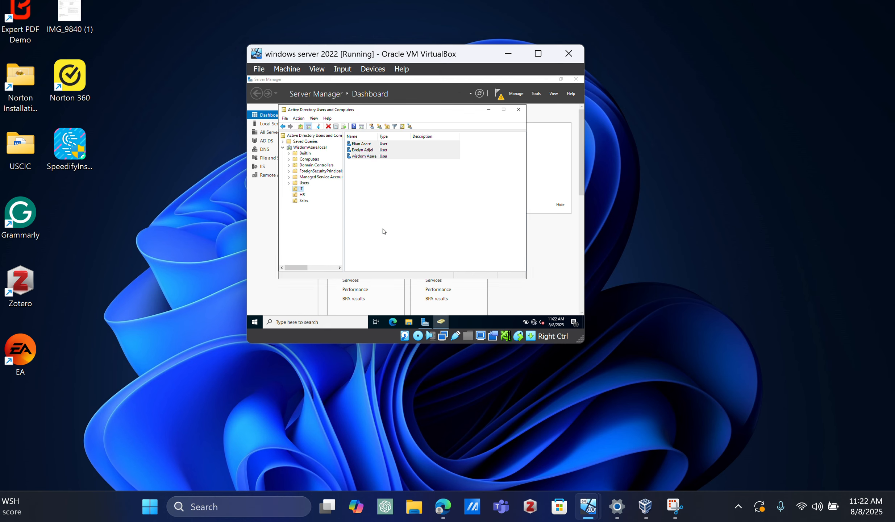